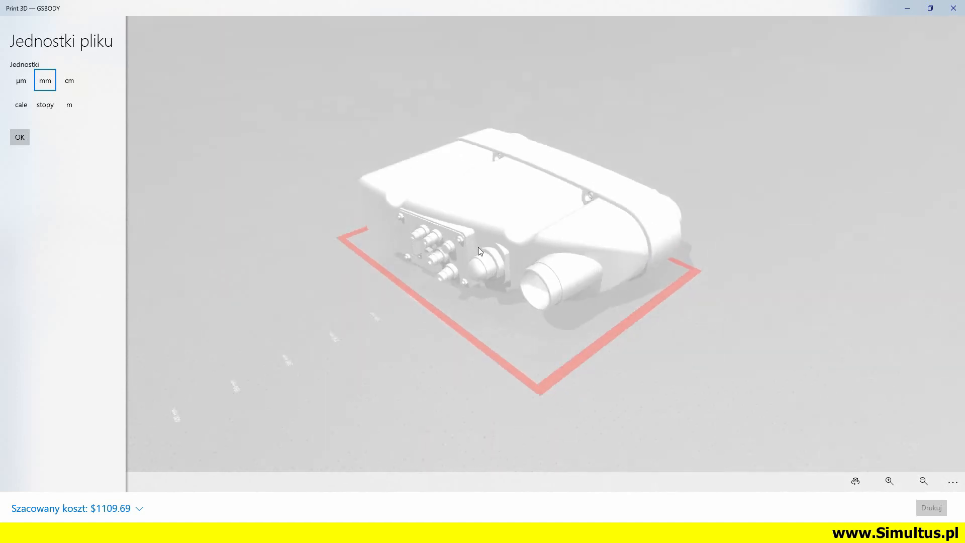
Examine the GSBODY model in the 3D print preview from close up and from a distance
scroll(440, 247, "up", 5)
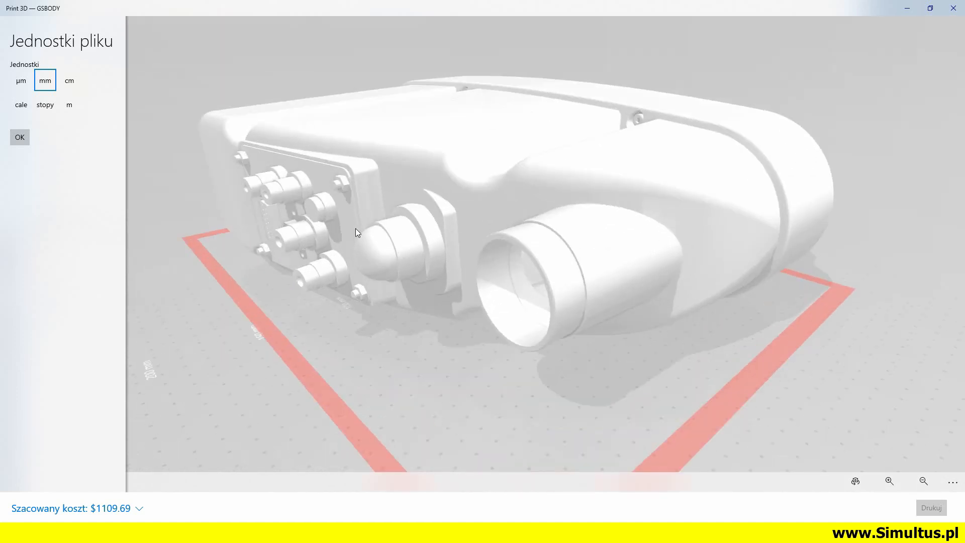
scroll(355, 228, "down", 5)
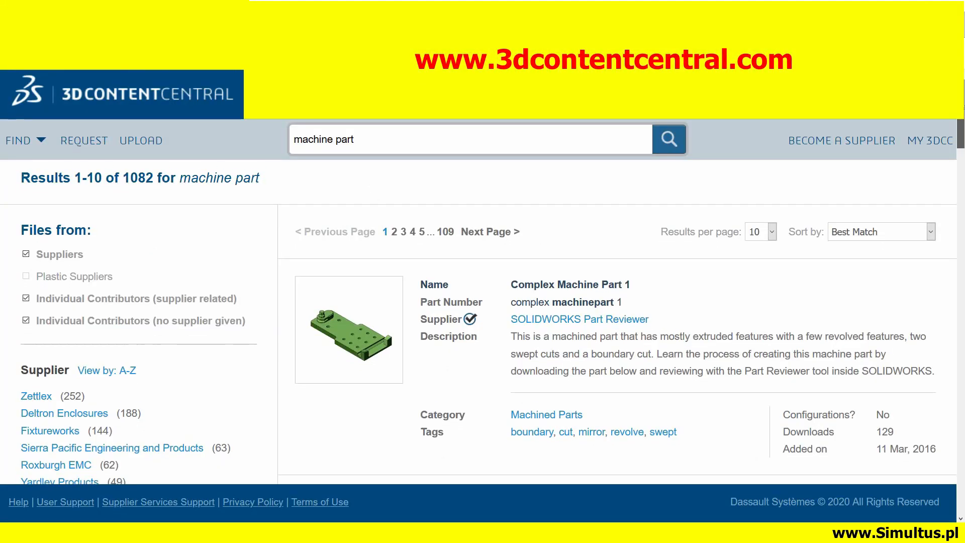
scroll(961, 126, "down", 3)
scroll(961, 125, "down", 5)
scroll(961, 166, "down", 3)
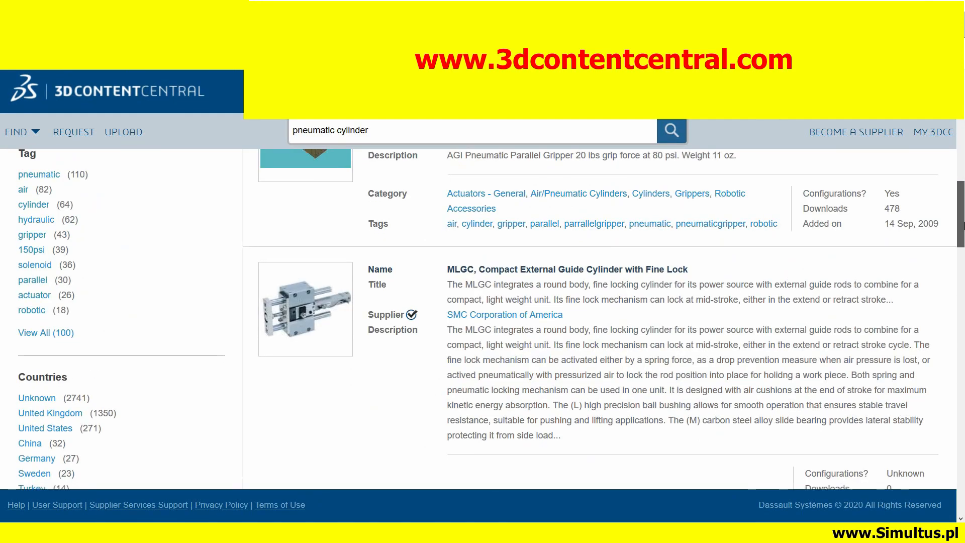
scroll(962, 236, "down", 3)
left_click_drag(963, 237, 964, 373)
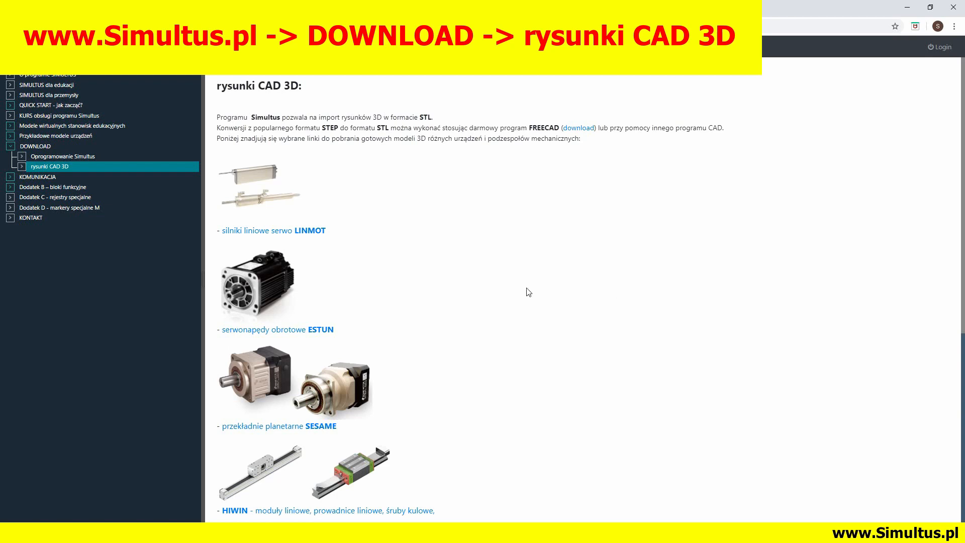
Open LinMot's e-catalogue page for the PR02-88 linear rotary motor PR02-88x76-C_48x240F-HP-C-150-L01_MS08_TS00
left_click(281, 234)
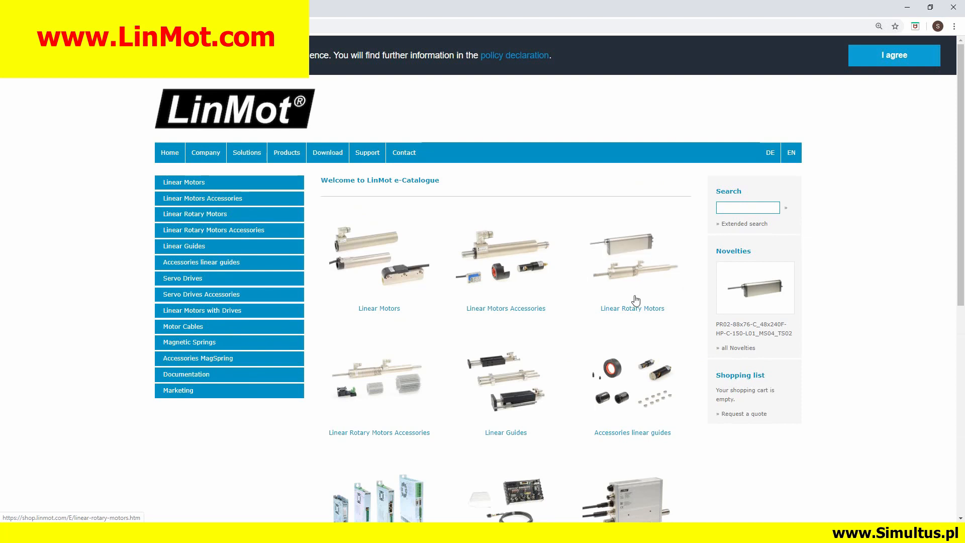
left_click(639, 312)
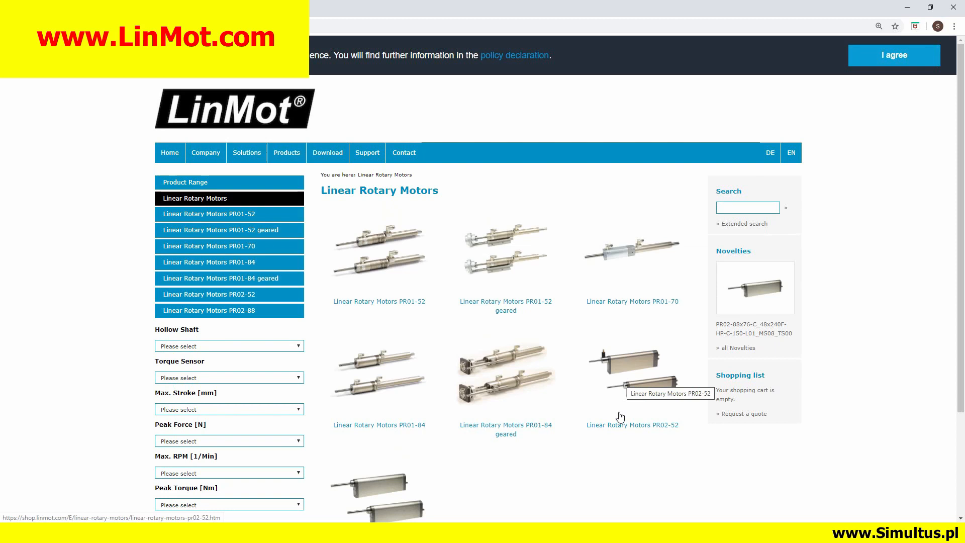
scroll(621, 418, "down", 1)
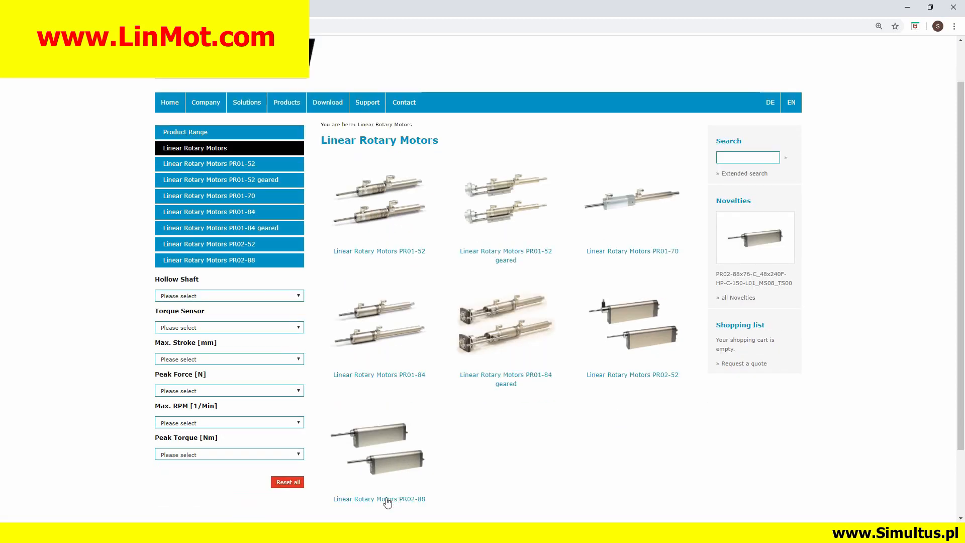
left_click(388, 498)
left_click(470, 430)
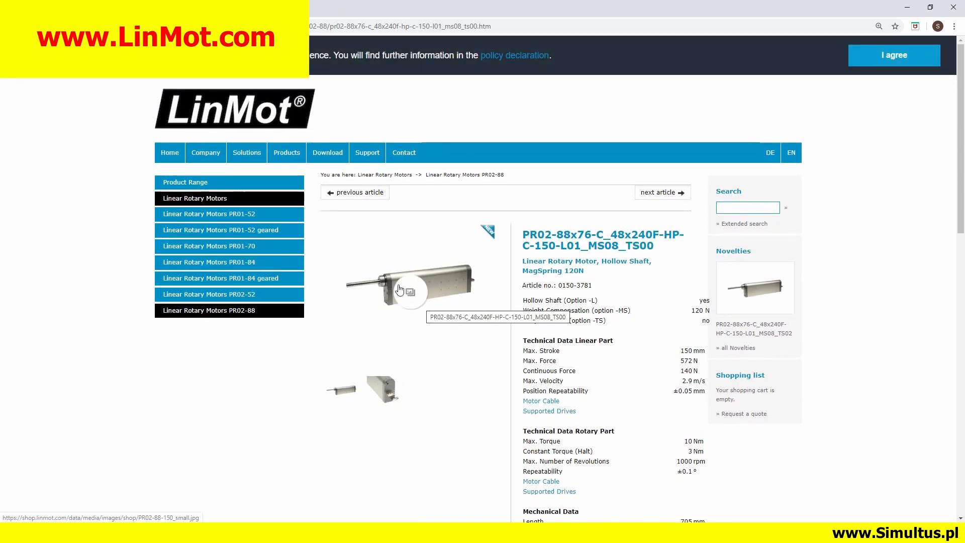
View the motor's pictures and download its CAD drawing 0186-0946 in STEP format
left_click(410, 303)
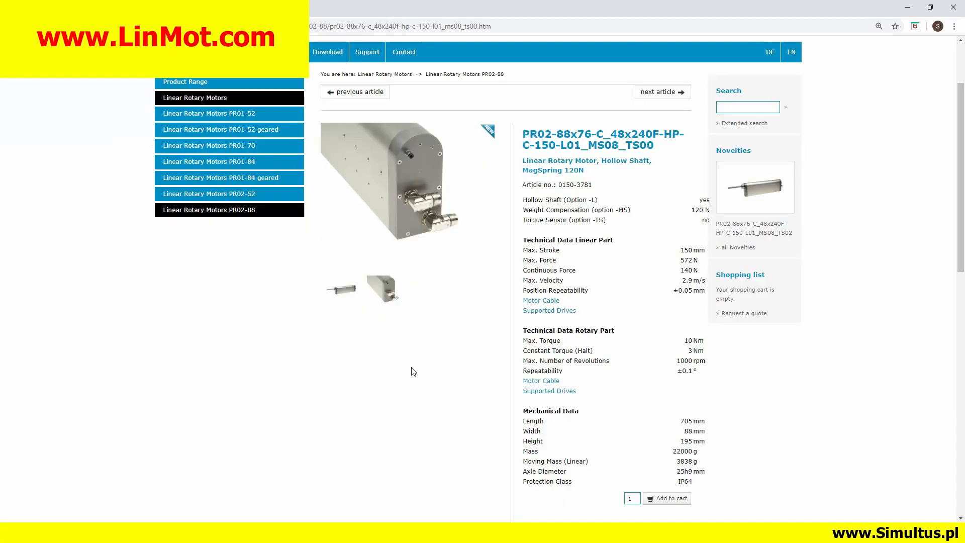
scroll(411, 368, "down", 8)
scroll(414, 371, "down", 1)
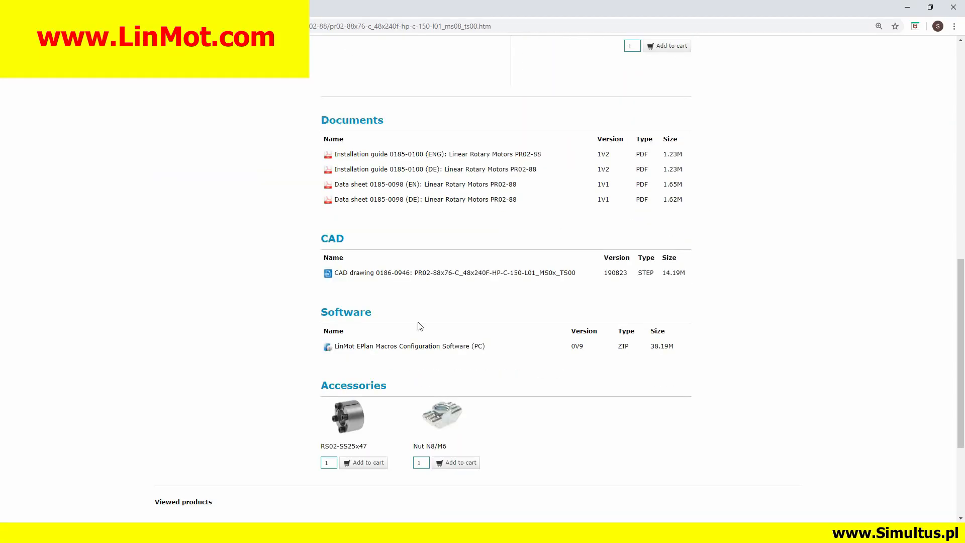
left_click(427, 274)
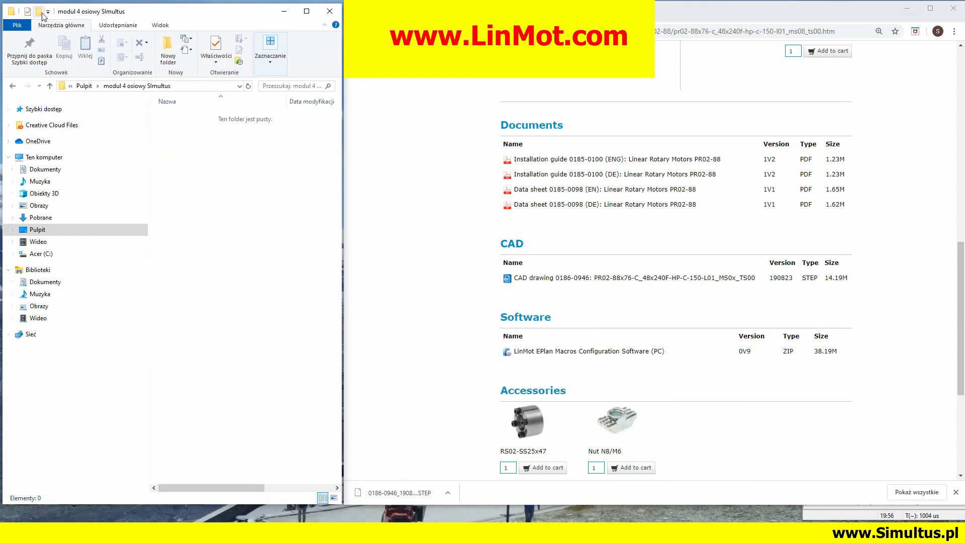
Create STEP and STL folders inside "modul 4 osiowy SImultus" and put the downloaded motor file into the STEP folder
key("ctrl+shift+n")
type("STEP")
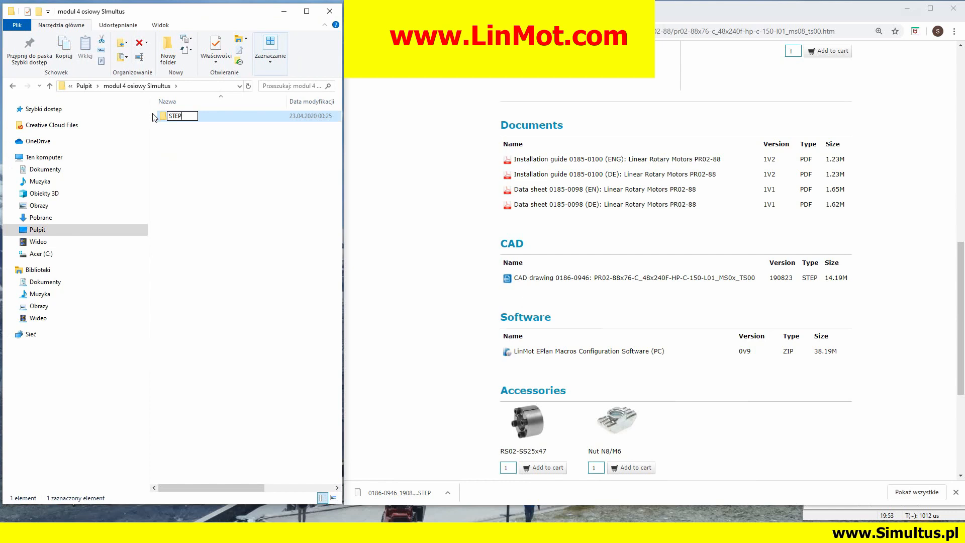
key("Return")
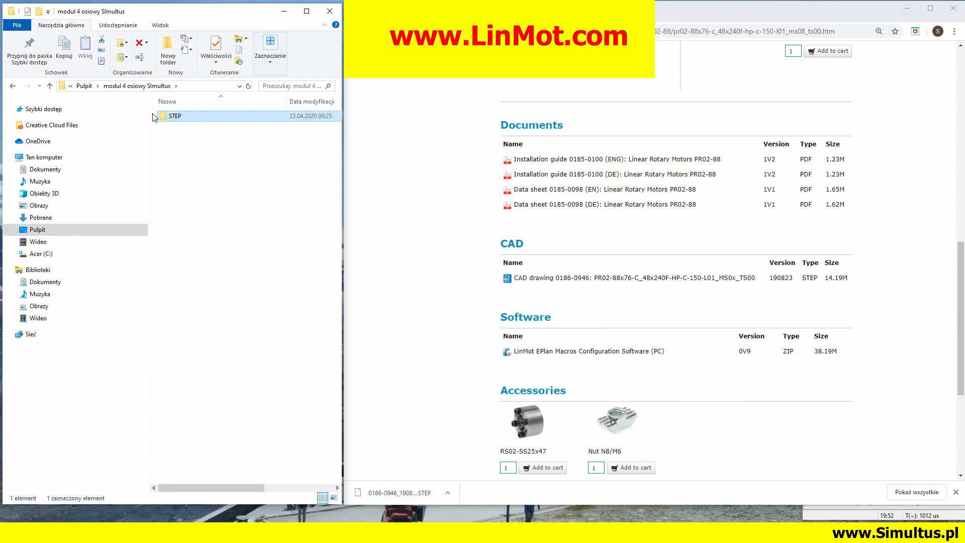
left_click(39, 11)
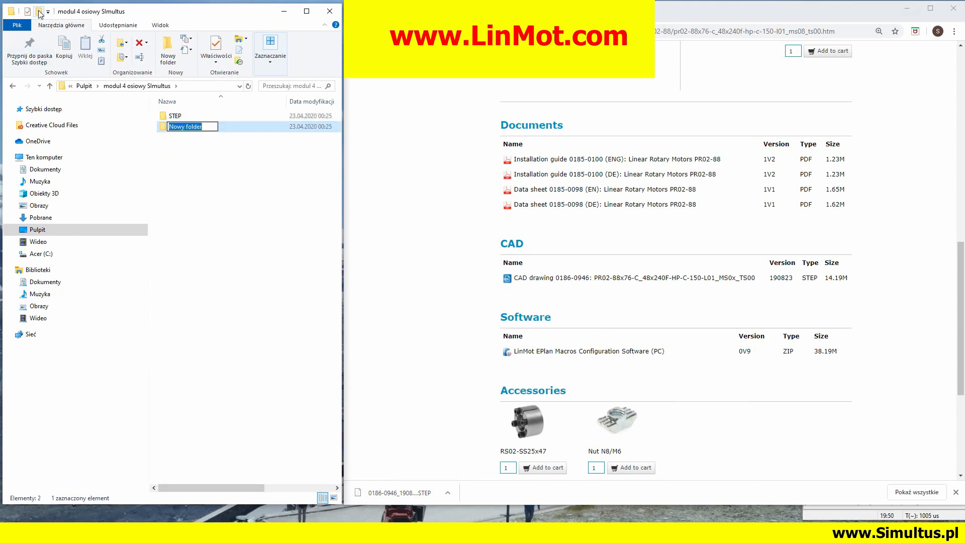
type("ST")
key("Return")
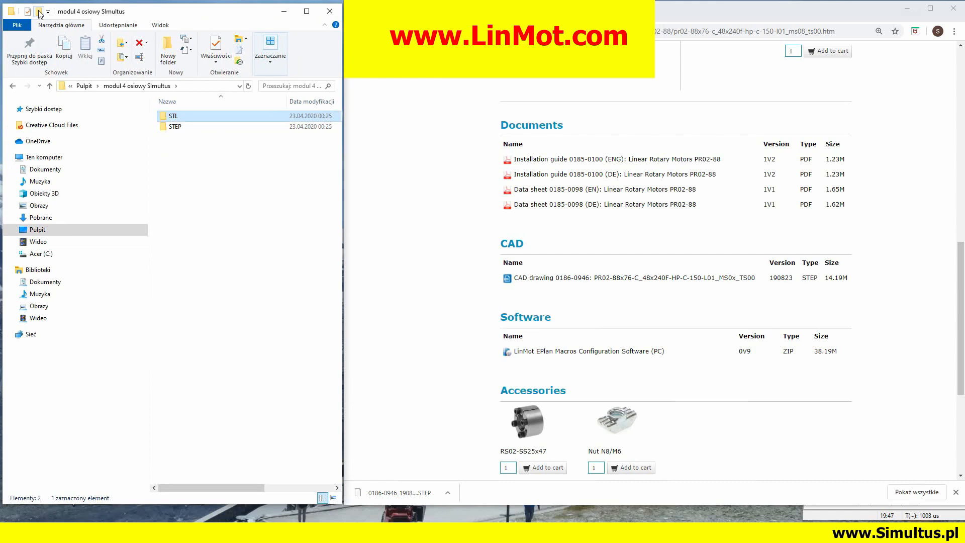
double_click(180, 129)
left_click_drag(400, 493, 214, 189)
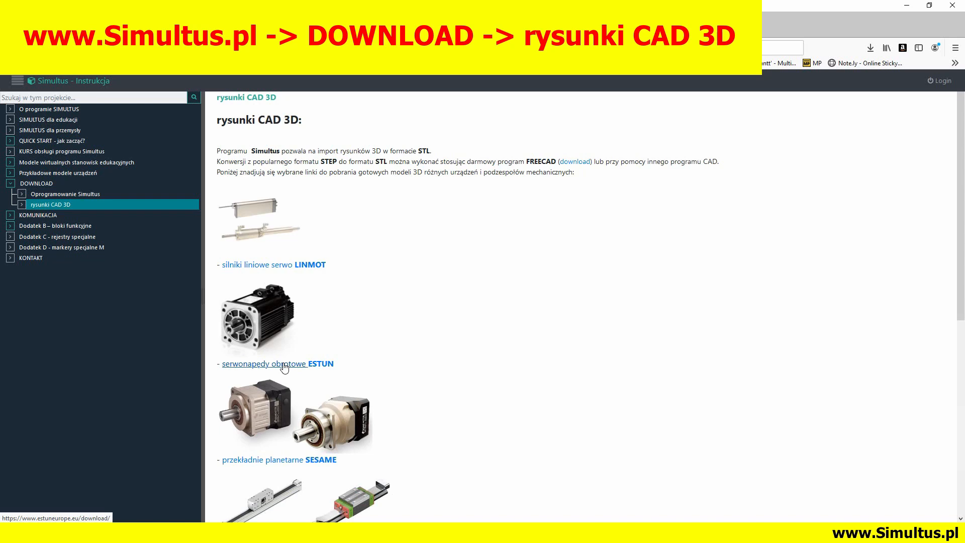
Open SESAME's planetary gearhead selection tool from the Simultus CAD page and choose the ESTUN motor model EM3A-04AFA
left_click(285, 467)
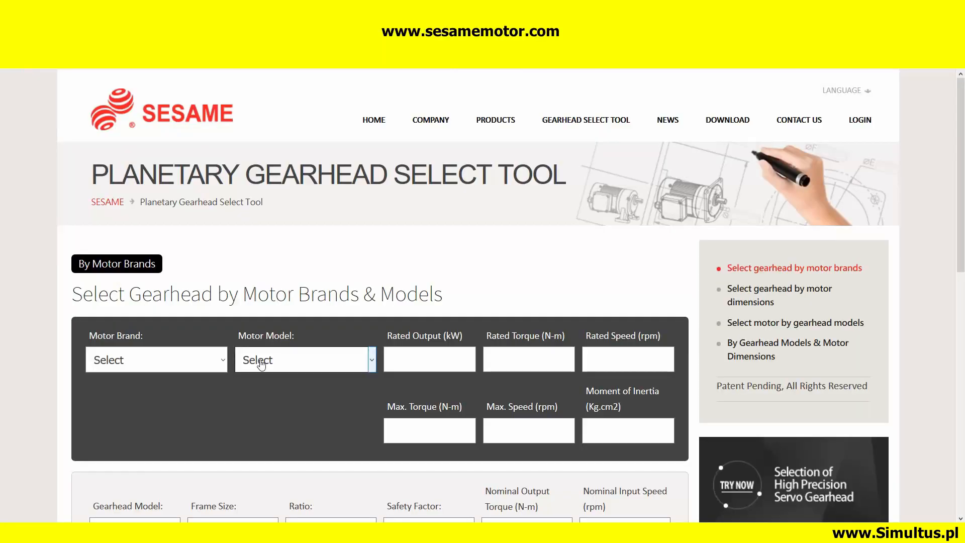
left_click(222, 360)
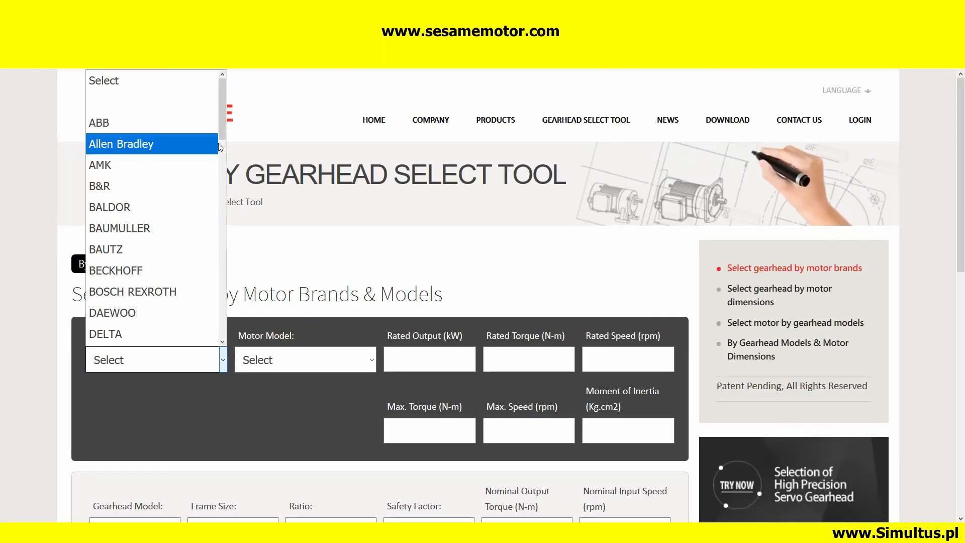
left_click_drag(222, 108, 219, 166)
left_click(136, 159)
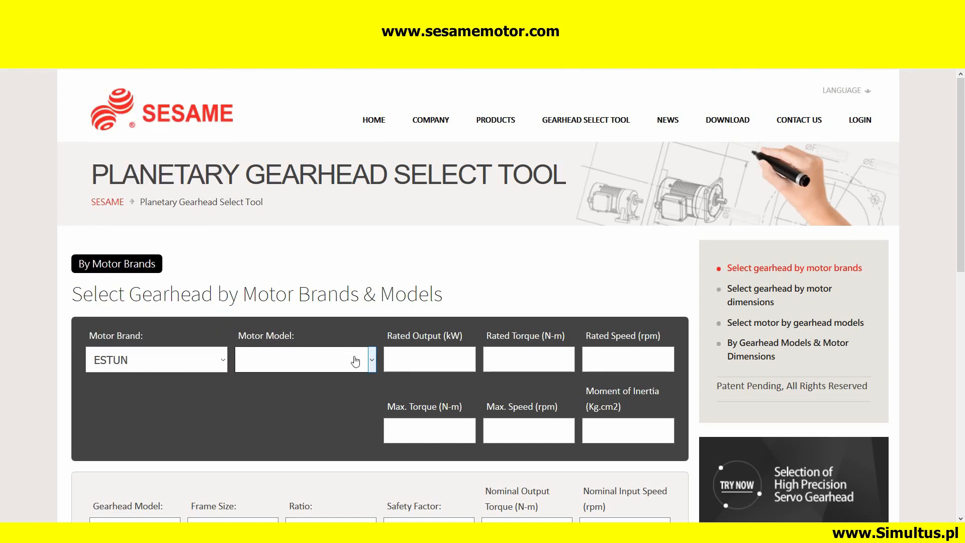
left_click(371, 360)
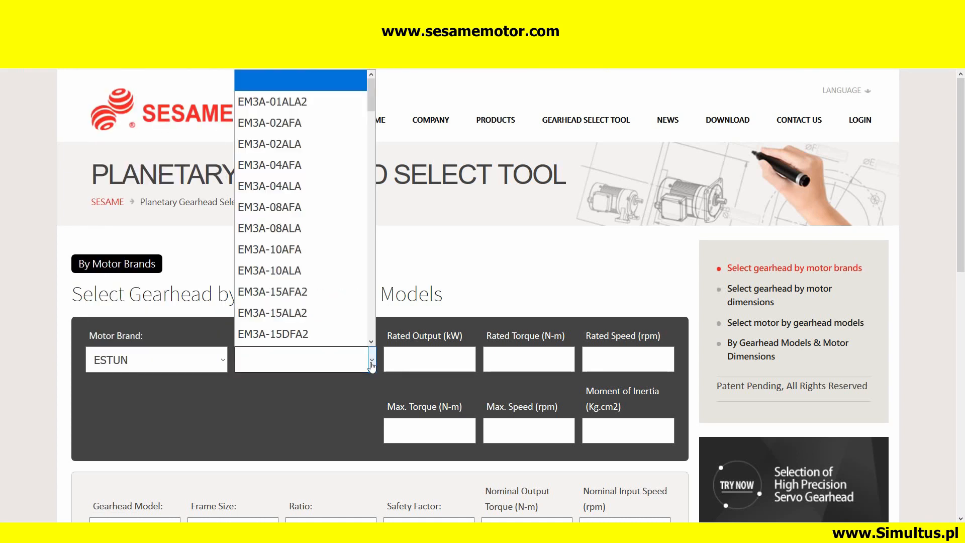
left_click(302, 166)
Specify the gearhead as model PAE with frame size 60 and ratio 005
scroll(471, 363, "down", 1)
scroll(471, 363, "down", 5)
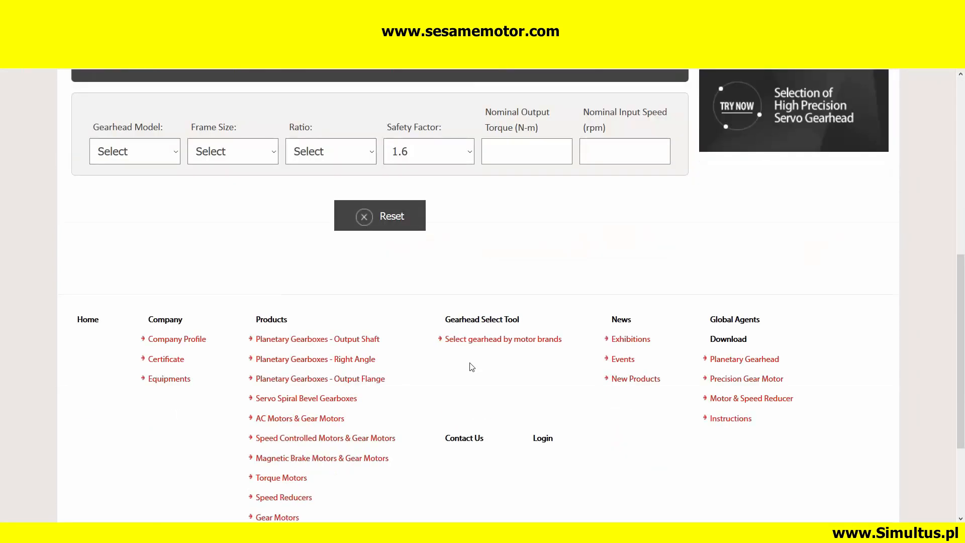
scroll(470, 366, "up", 5)
scroll(447, 343, "down", 2)
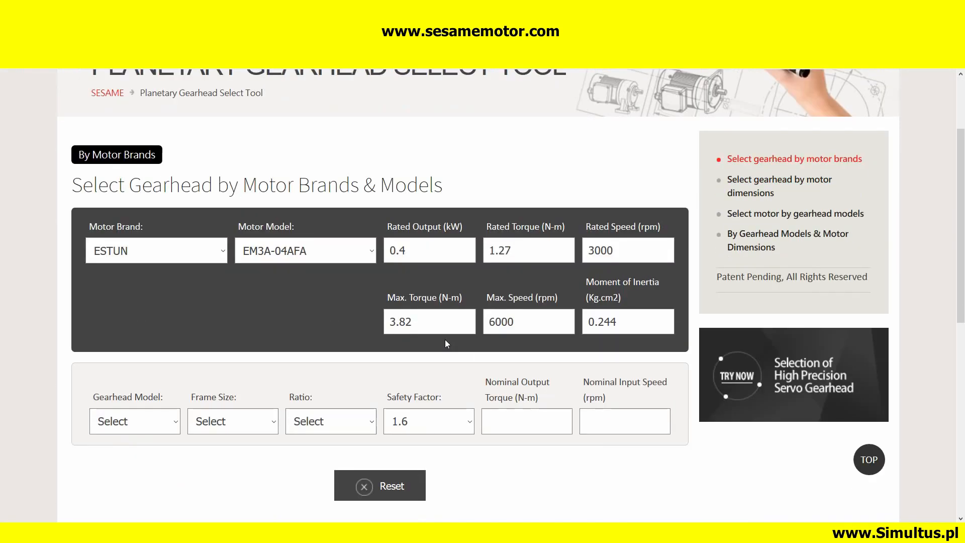
left_click(174, 380)
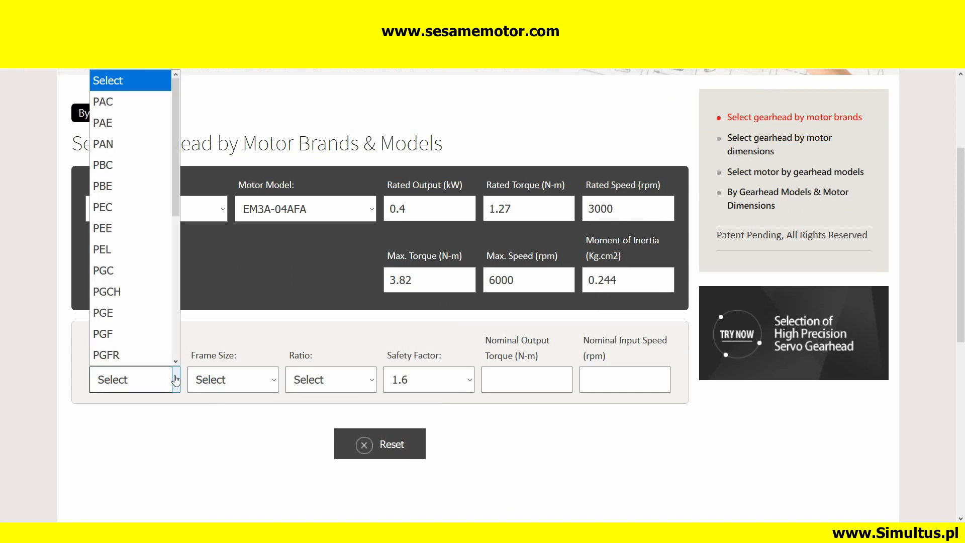
left_click(136, 124)
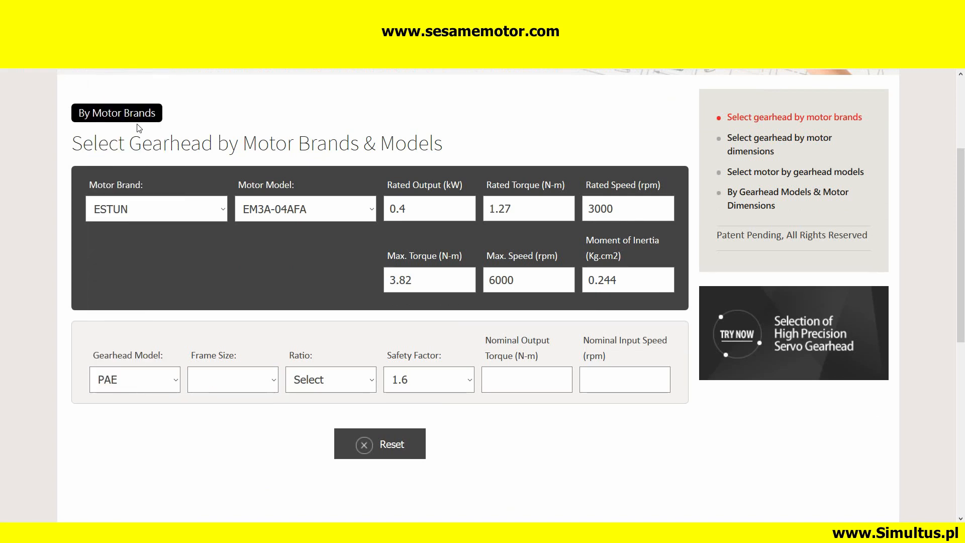
left_click(273, 379)
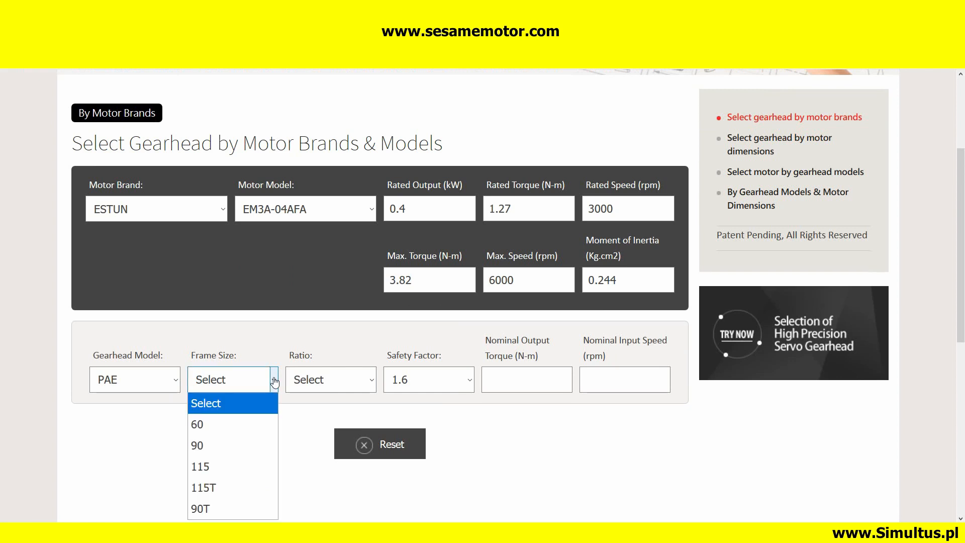
left_click(246, 433)
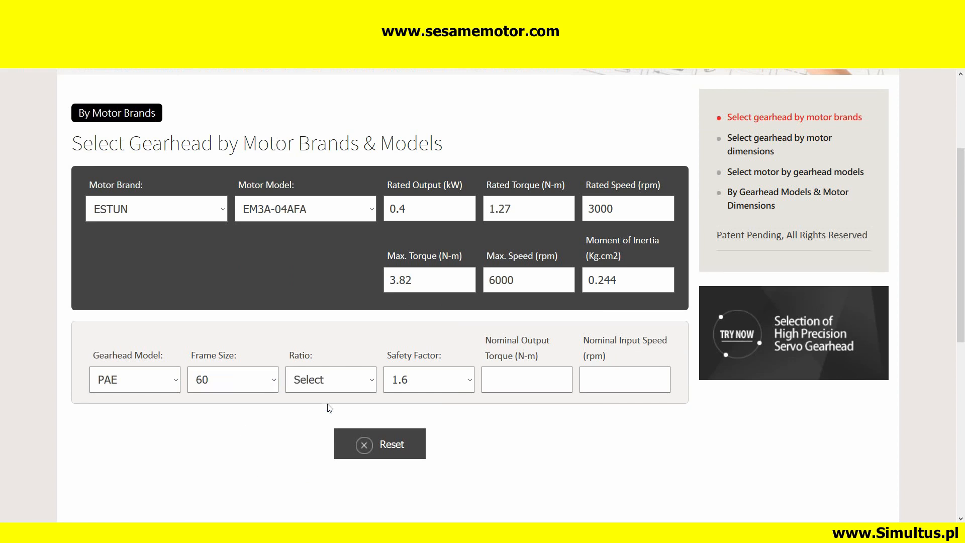
left_click(373, 383)
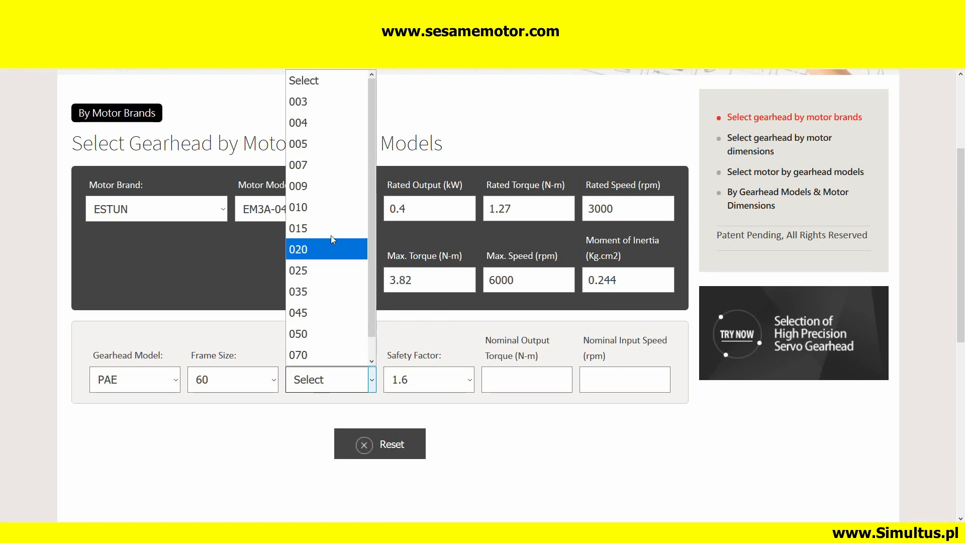
left_click(324, 146)
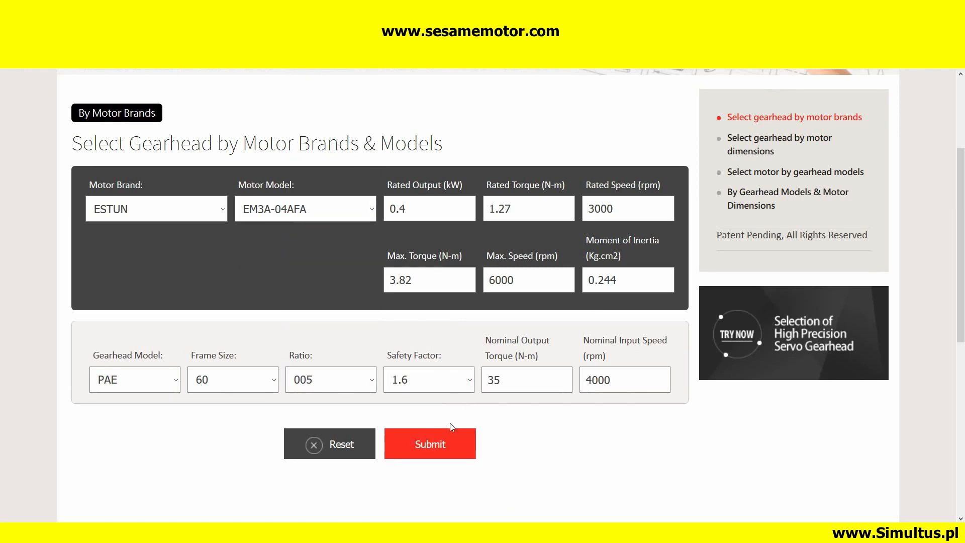
Submit the gearhead selection, request its STEP file and cancel the download
left_click(430, 445)
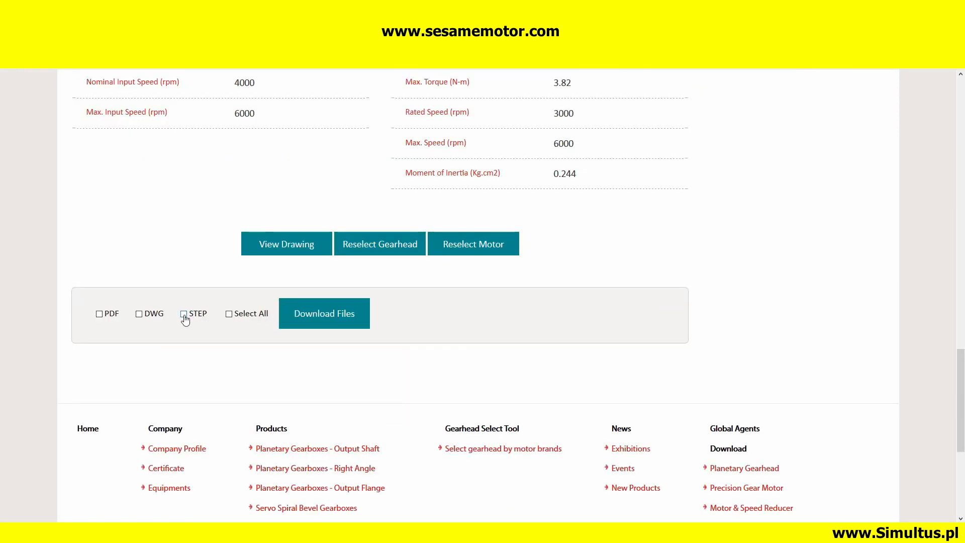
left_click(184, 317)
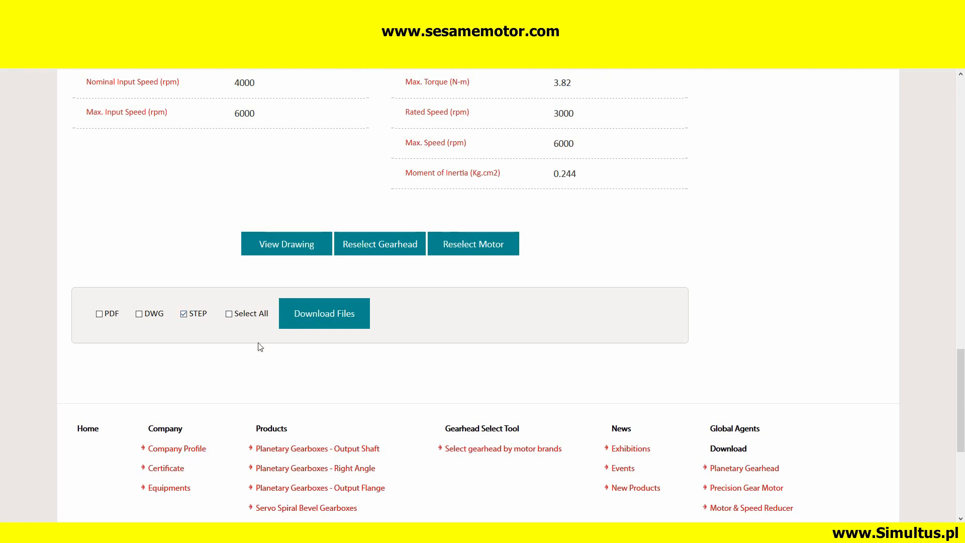
left_click(329, 317)
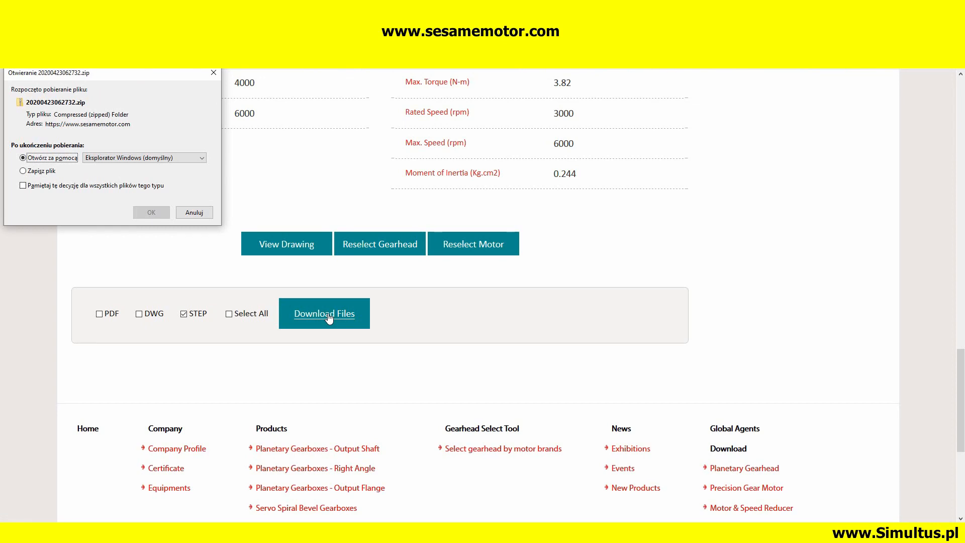
left_click(195, 213)
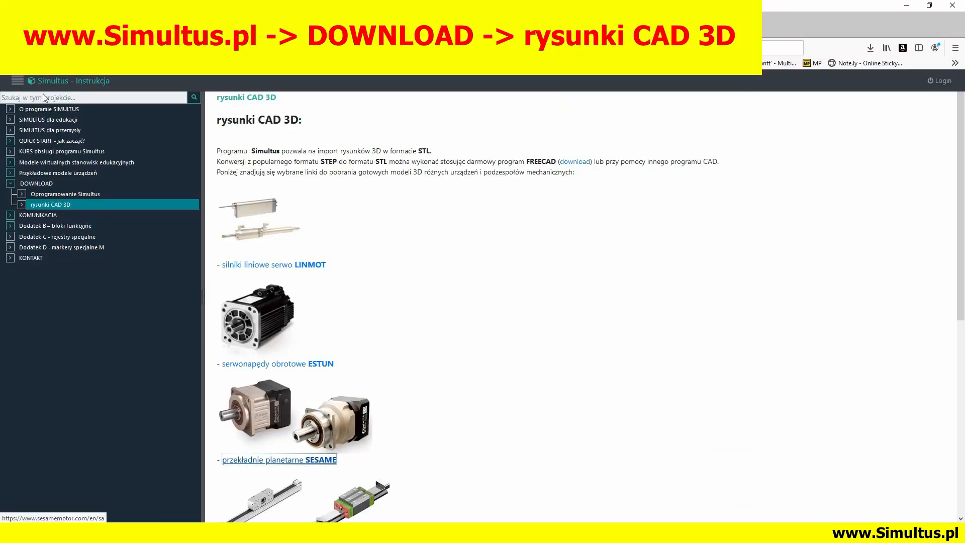
Open the HS2 belt-drive portal system from HIWIN's multi-axis systems in the CAD configurator and choose size 4
scroll(297, 276, "down", 4)
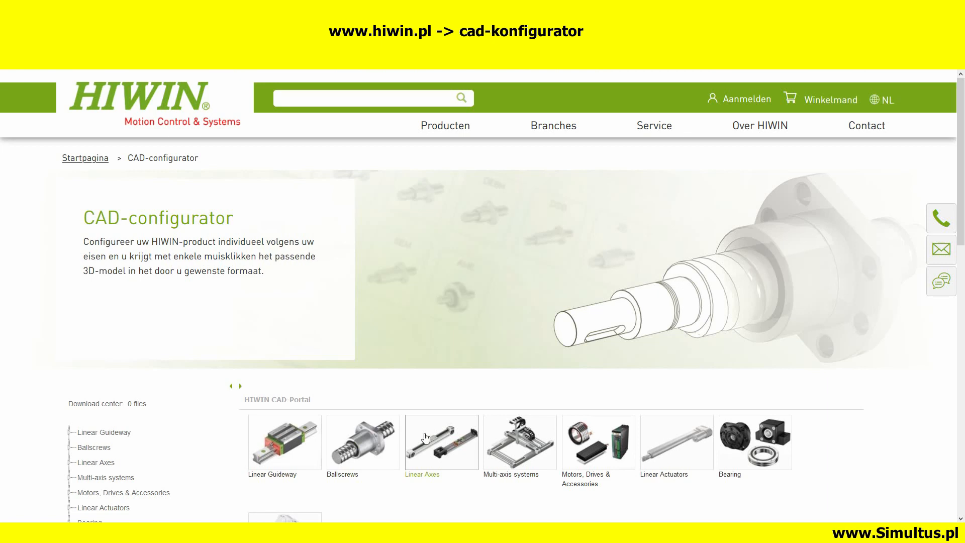
left_click(515, 450)
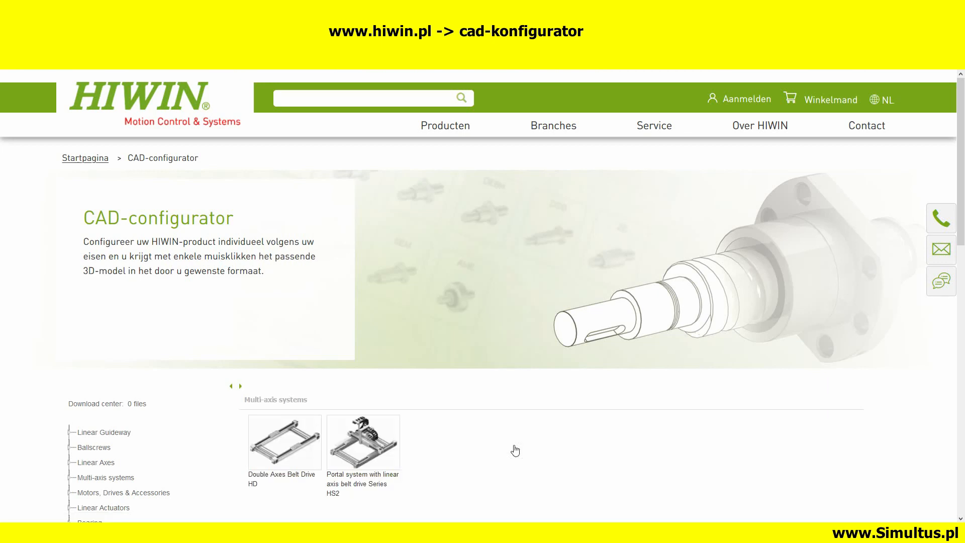
left_click(365, 445)
left_click(644, 370)
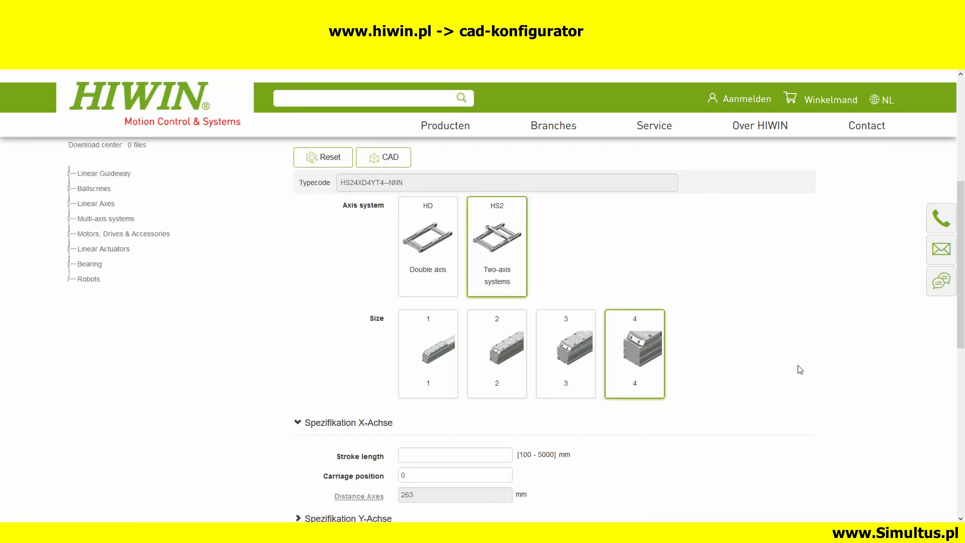
Set the X-axis stroke length of the portal system to 500 mm
scroll(798, 367, "down", 3)
left_click(433, 331)
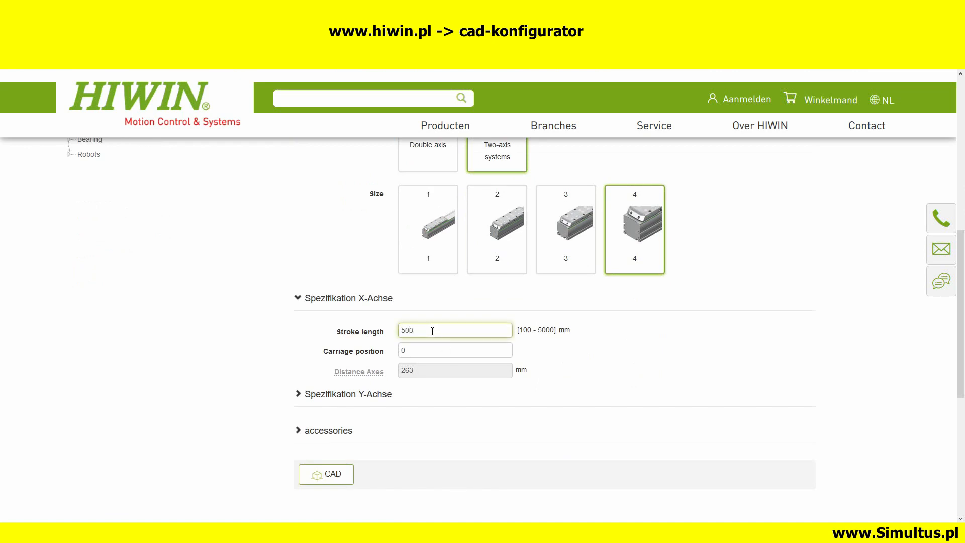
key("Return")
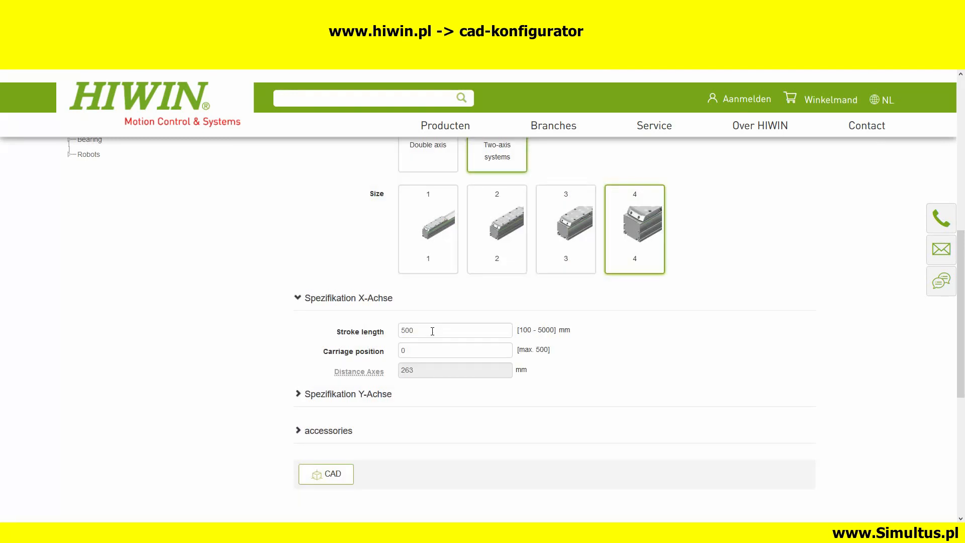
Set the portal system's Y-axis stroke length to 1000 mm with carriage position 0, and open the CAD output for the configuration
scroll(628, 348, "down", 1)
left_click(299, 335)
scroll(523, 352, "down", 1)
left_click(452, 435)
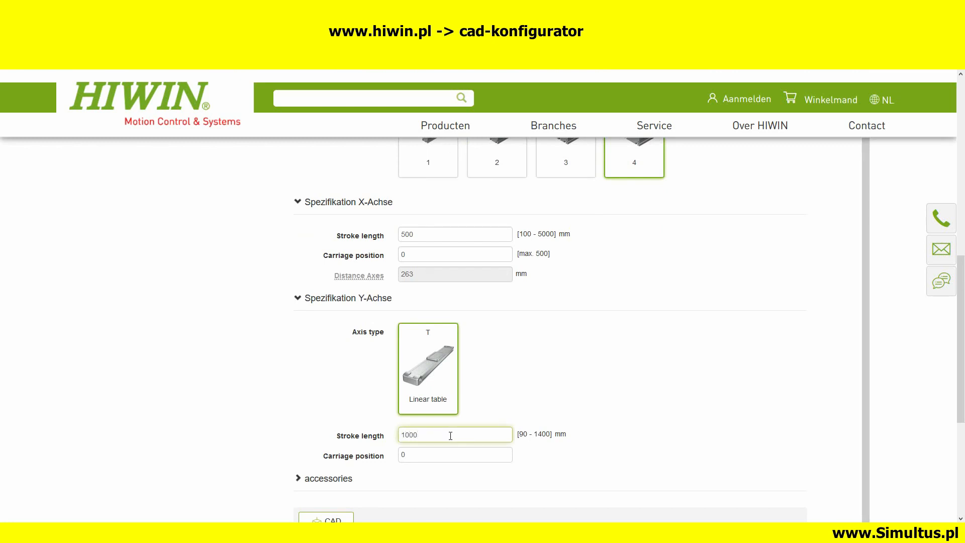
left_click(440, 452)
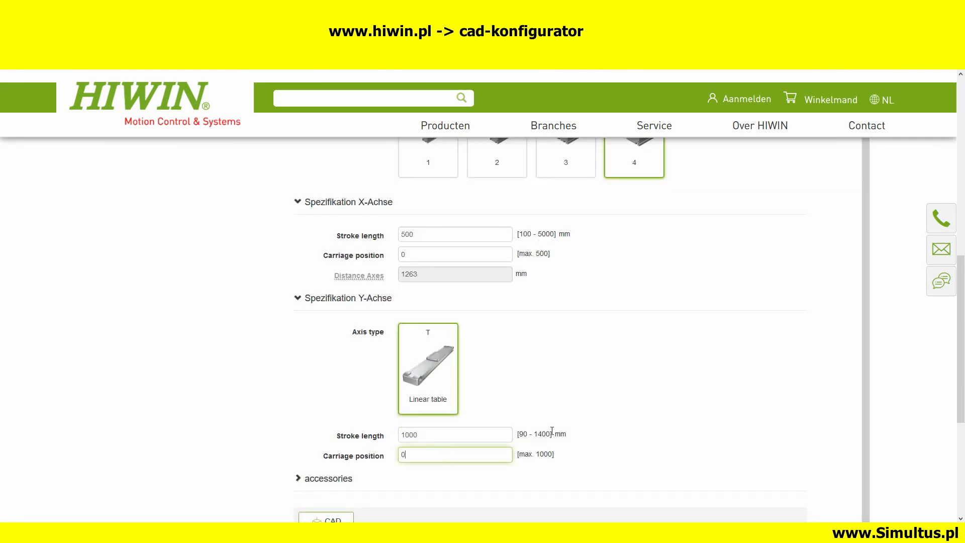
scroll(644, 406, "down", 3)
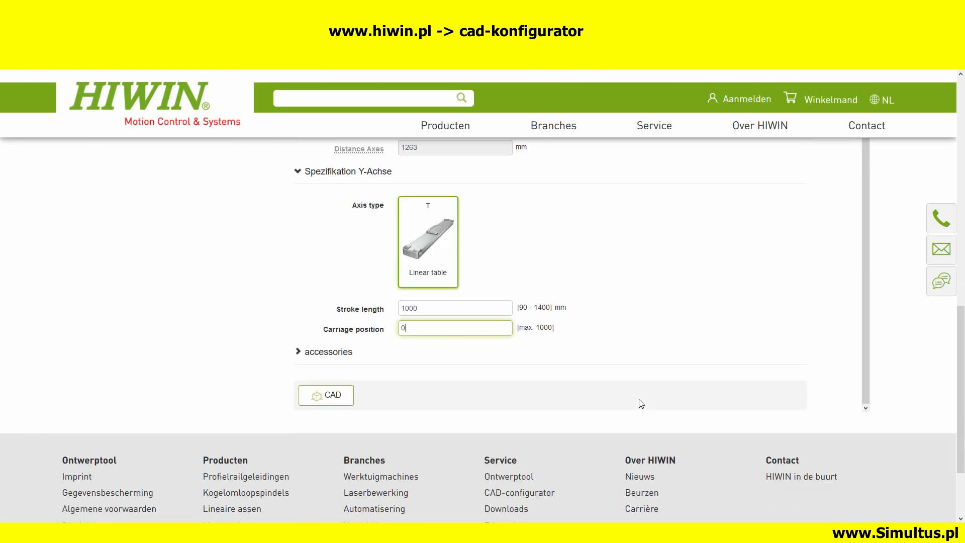
left_click(342, 400)
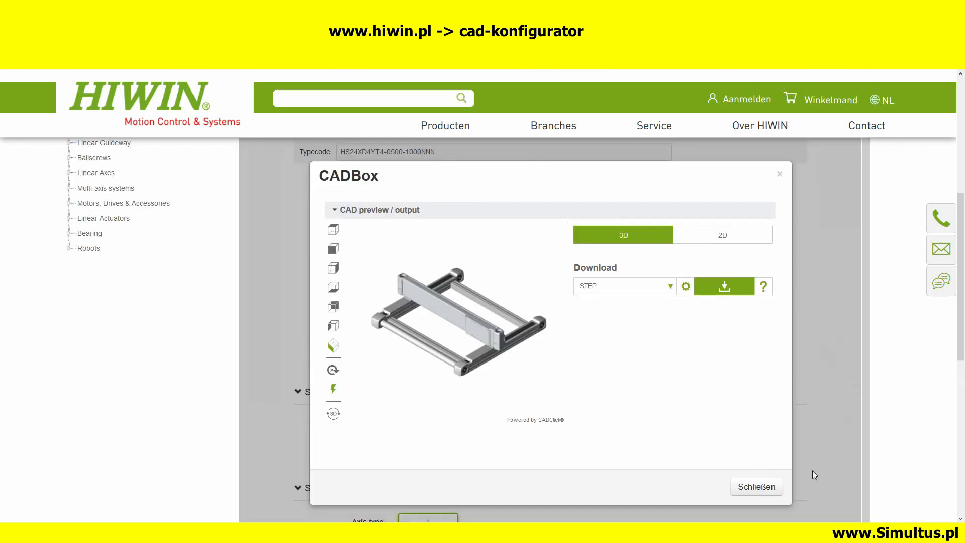
Examine the configured portal system in the interactive 3D viewer, then close the viewer
mouse_move(443, 321)
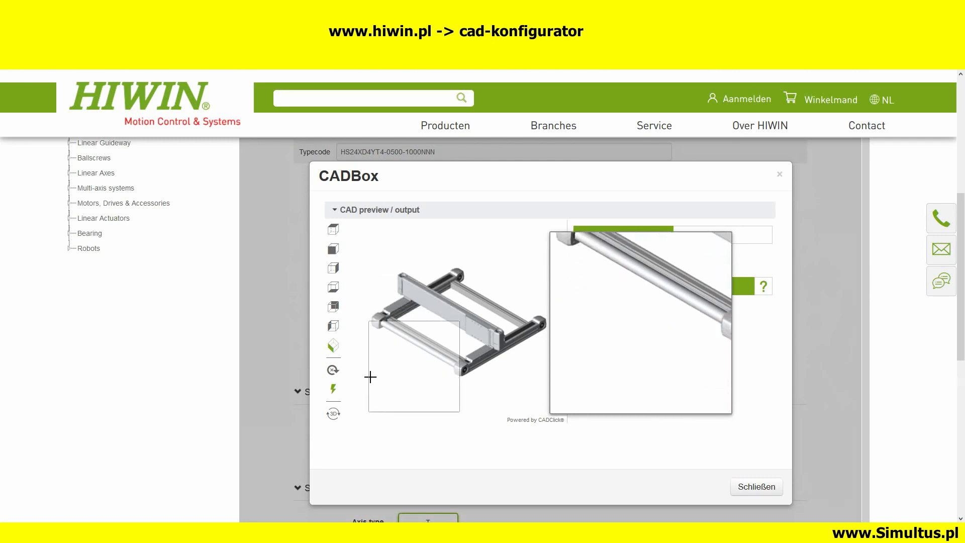
left_click(332, 415)
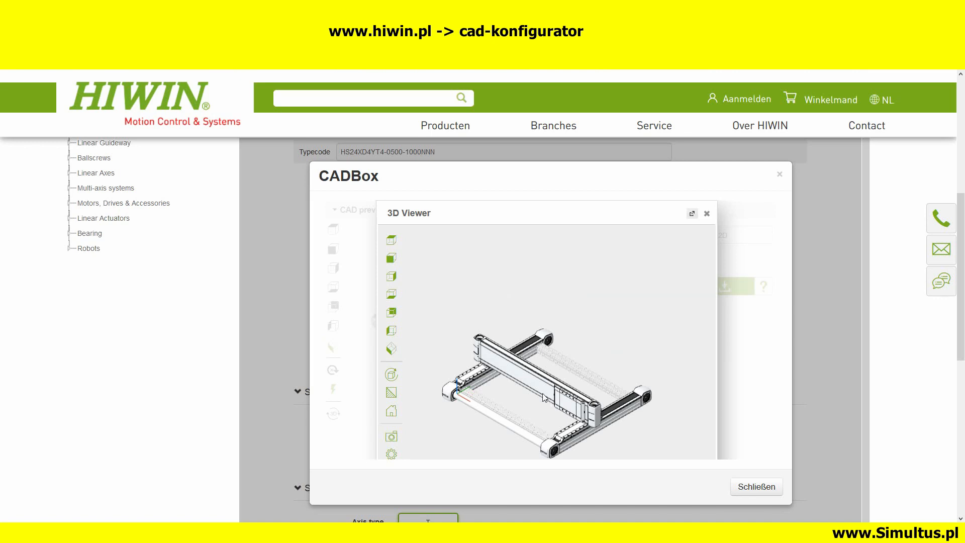
middle_click_drag(543, 393, 547, 341)
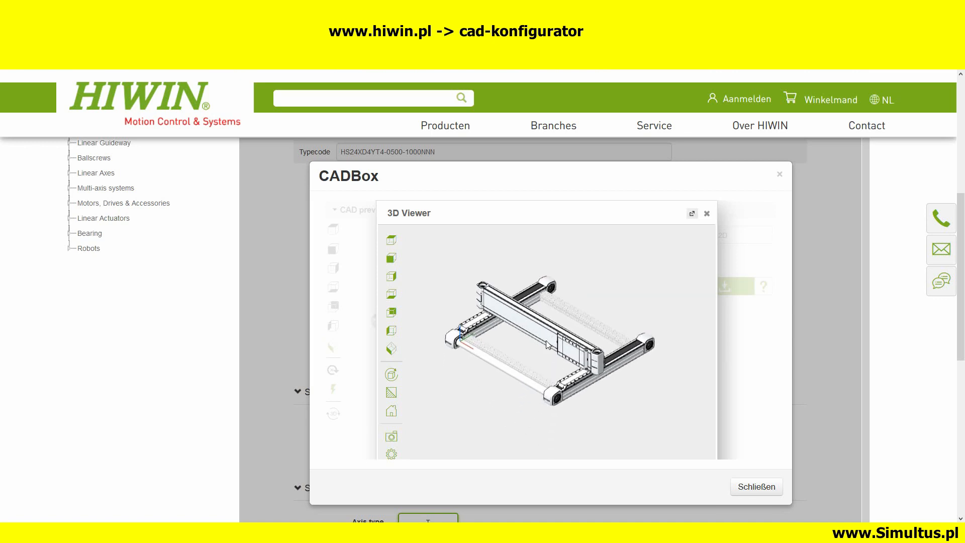
left_click_drag(539, 364, 581, 359)
left_click(705, 215)
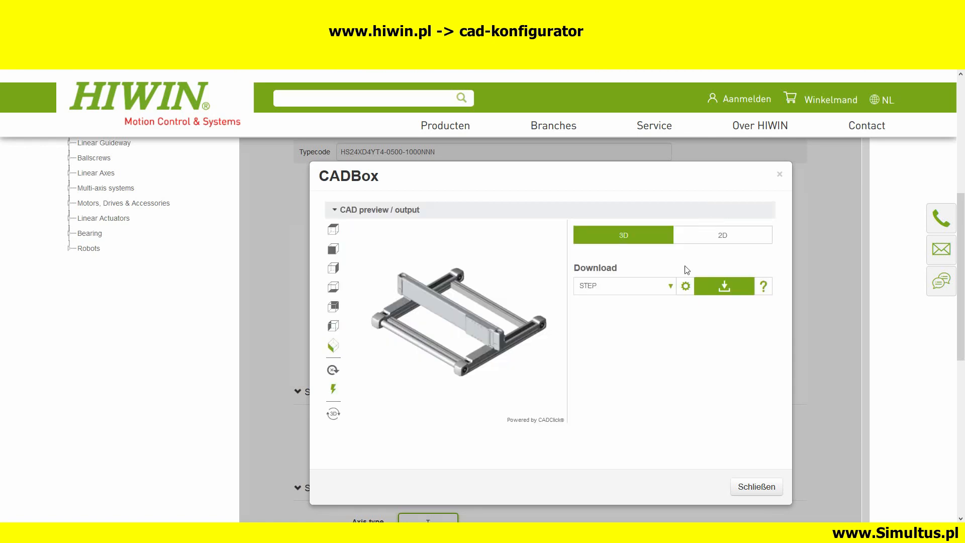
Choose STEP as the portal system's 3D download format, request the file and accept the liability disclaimer
left_click(670, 287)
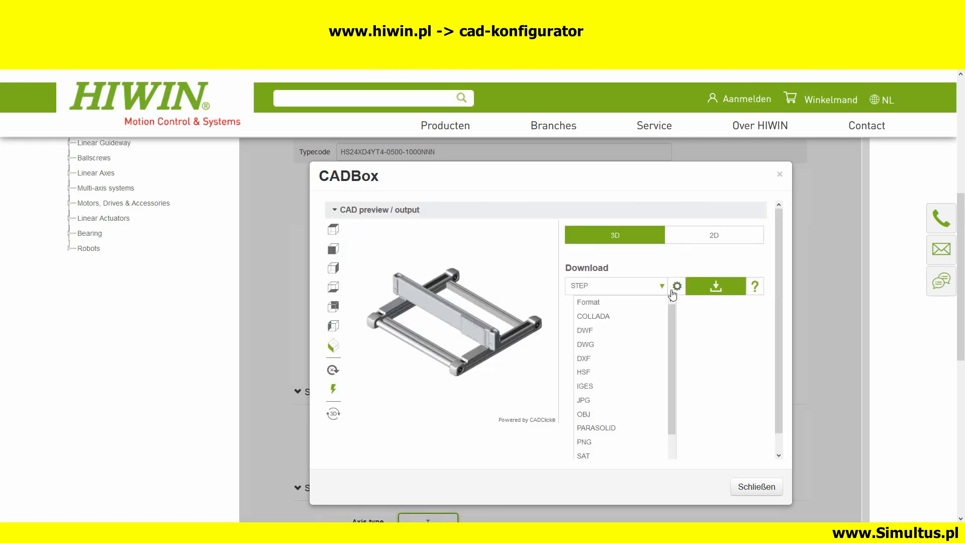
scroll(672, 321, "down", 2)
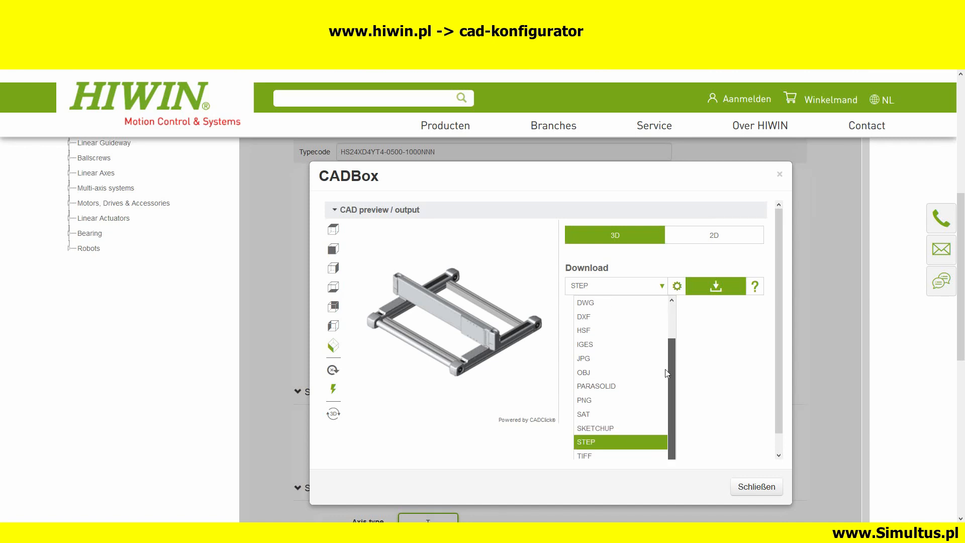
scroll(671, 328, "up", 2)
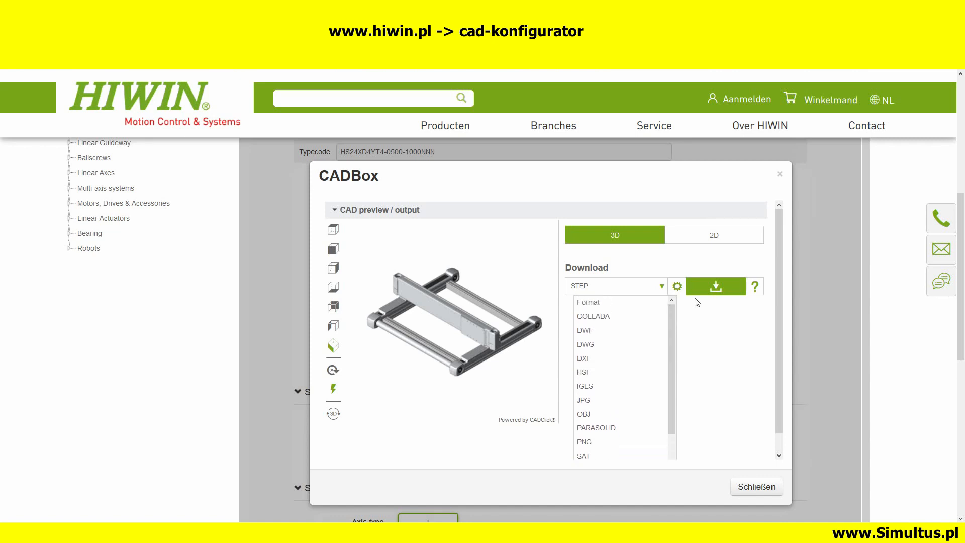
scroll(656, 411, "down", 2)
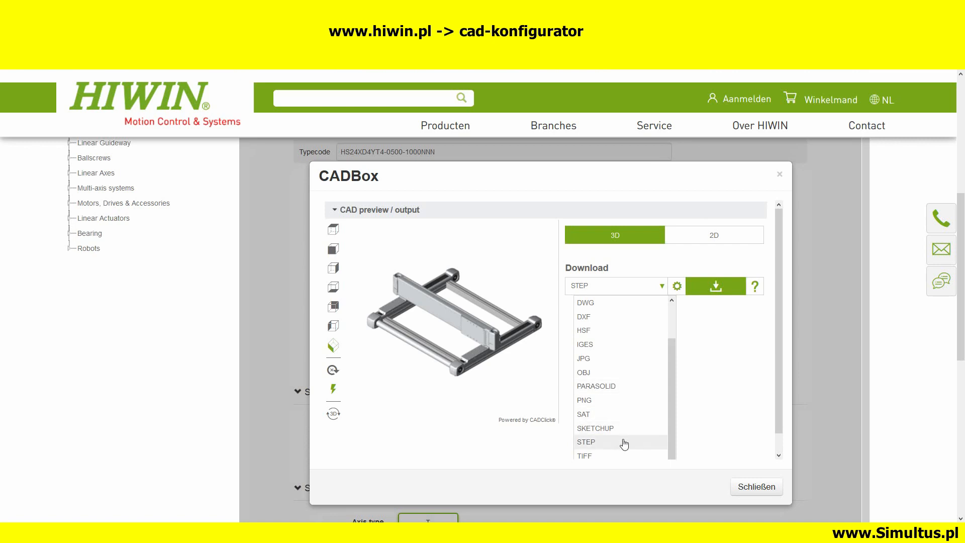
left_click(617, 442)
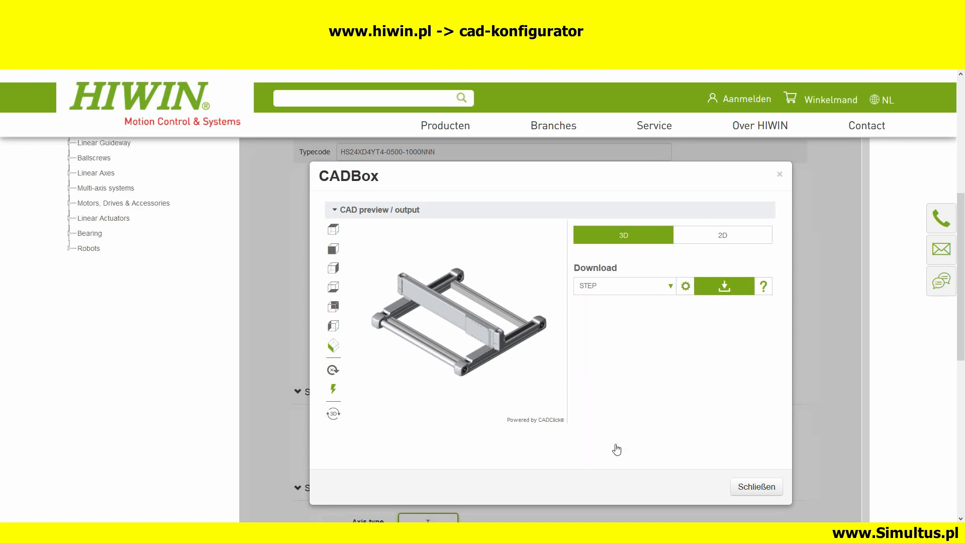
left_click(724, 287)
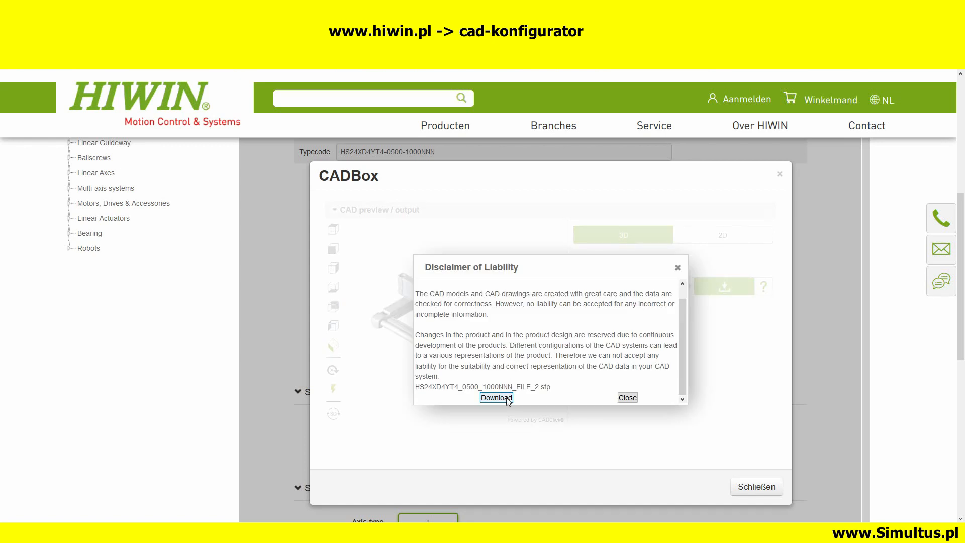
left_click(497, 397)
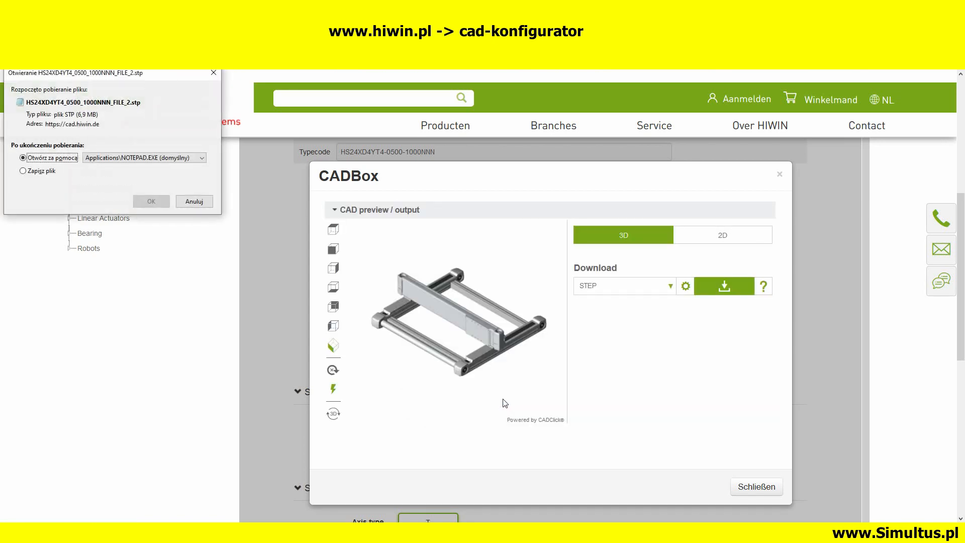
Save HS24XD4YT4_0500_1000NNN_FILE_2.stp and place the downloaded file in the STEP folder of the four-axis module
left_click(54, 172)
left_click(149, 201)
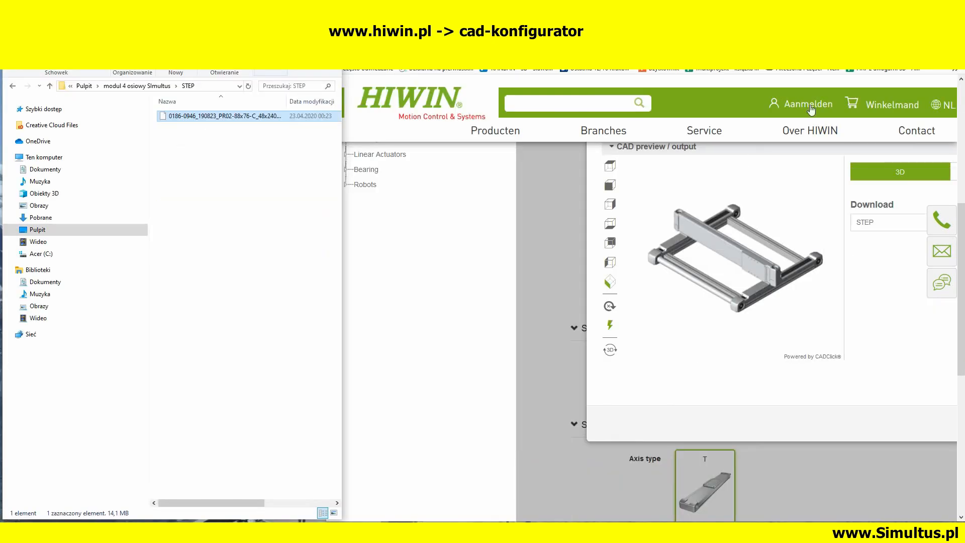
left_click(865, 53)
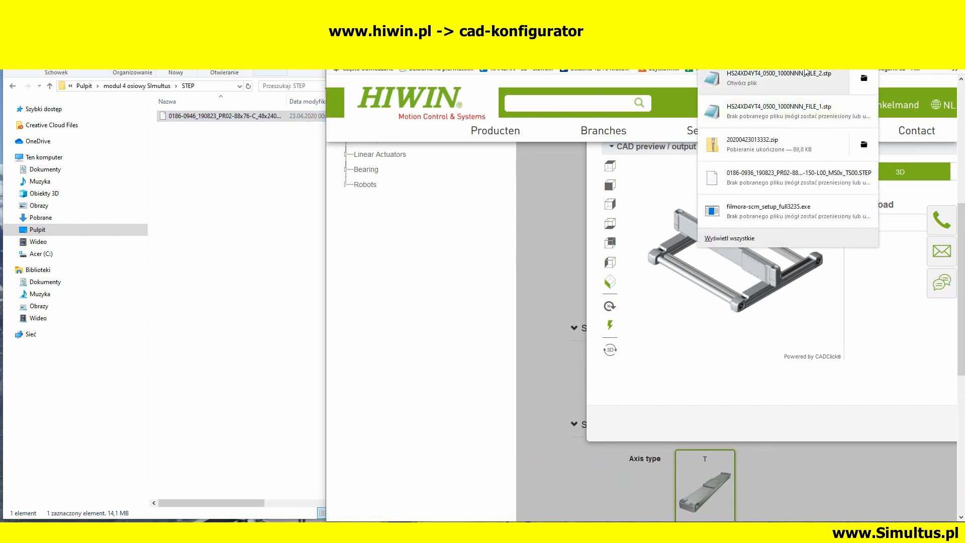
left_click_drag(794, 76, 230, 178)
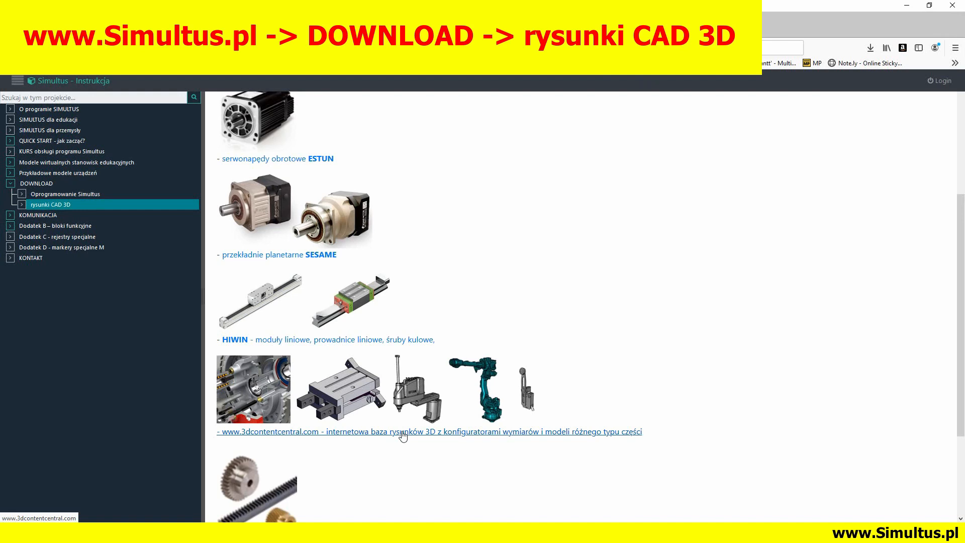
left_click(403, 437)
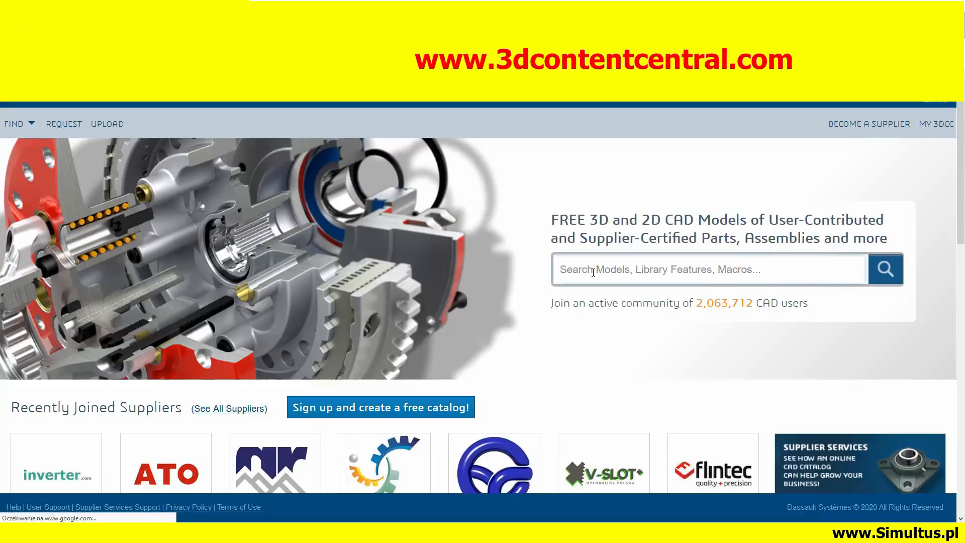
type("gripper")
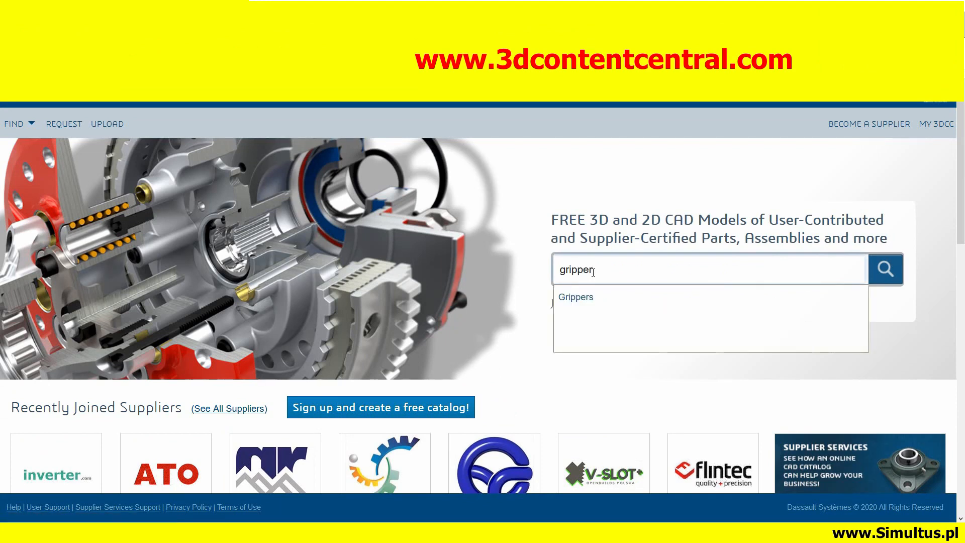
type("s")
left_click(887, 269)
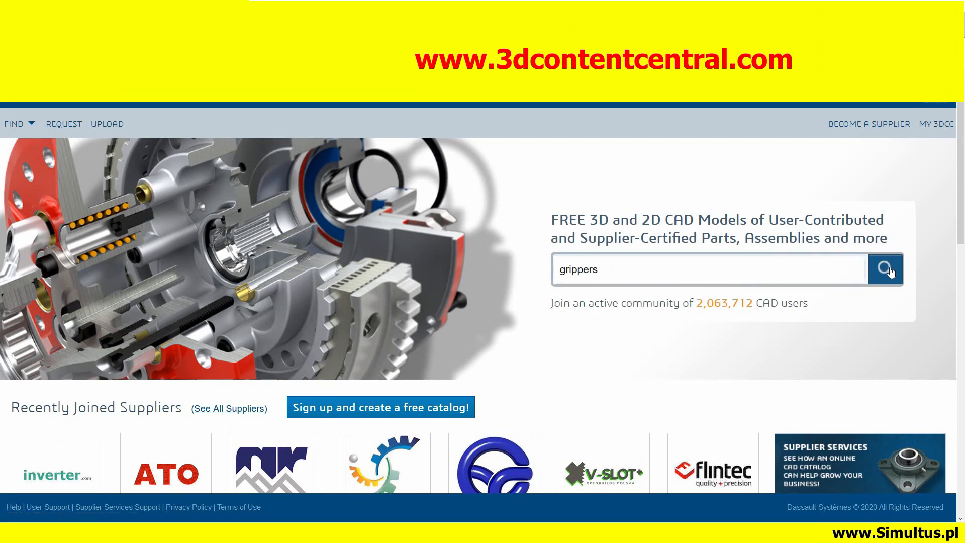
scroll(551, 304, "down", 4)
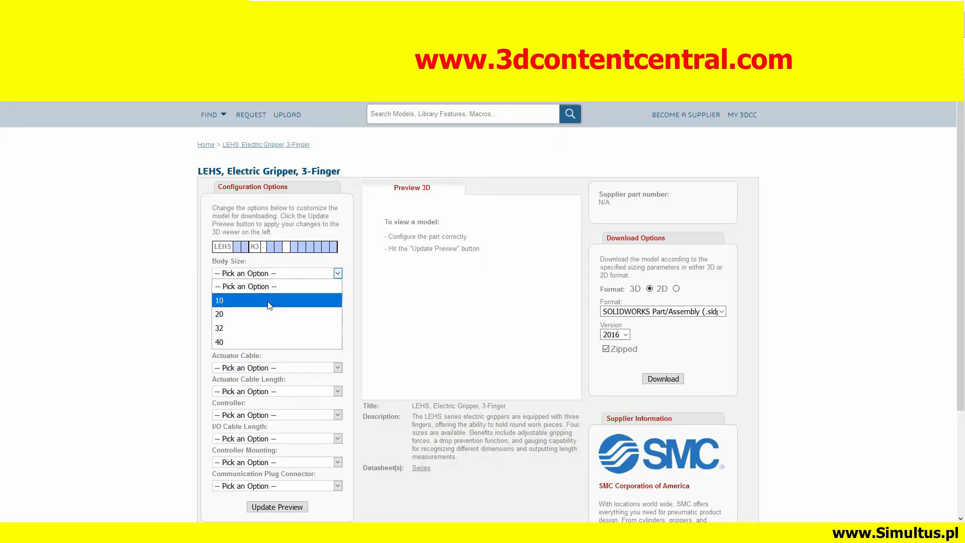
Configure the LEHS 3-finger electric gripper with body size 32 and basic motor cable entry on the left side, and update its preview
left_click(258, 328)
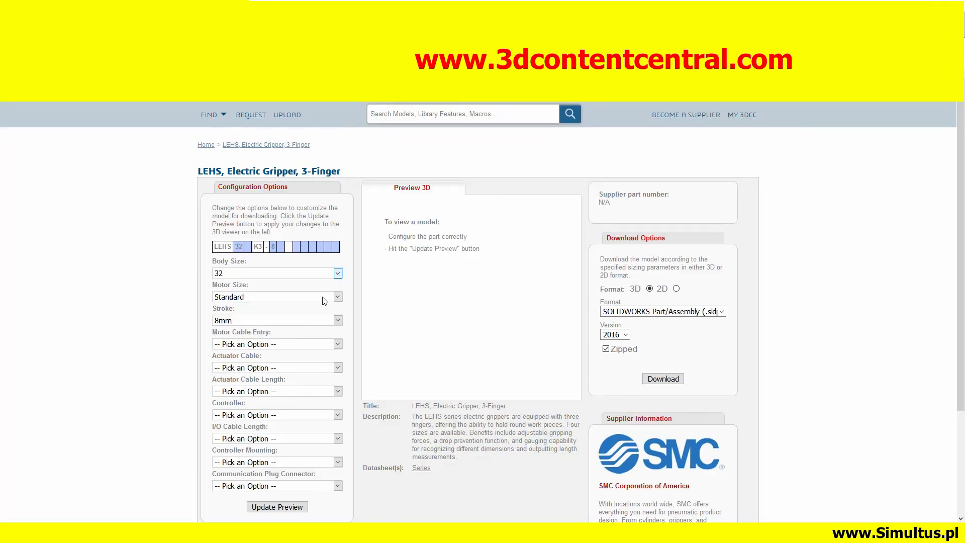
left_click(337, 345)
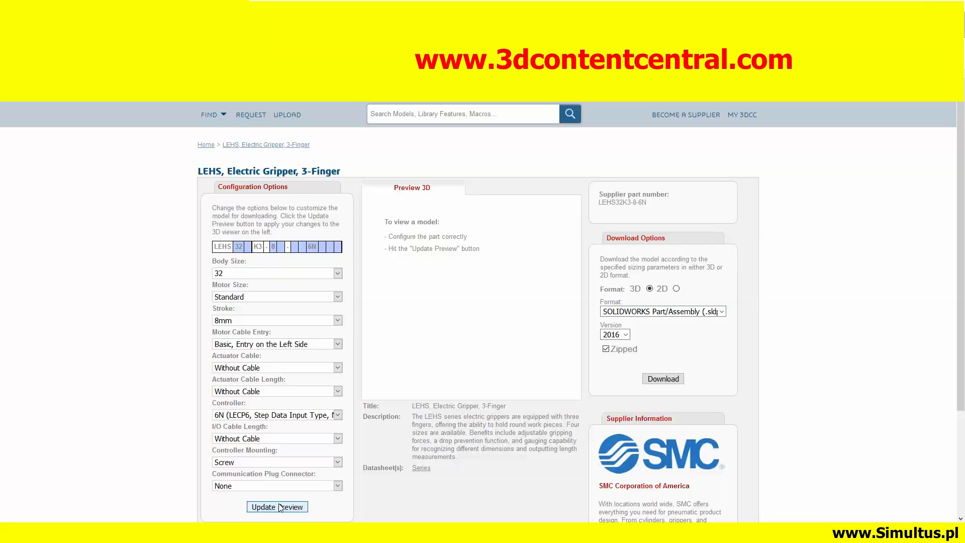
left_click(277, 506)
Examine the gripper's 3D preview from different angles and try the component explode control
left_click_drag(481, 338, 442, 296)
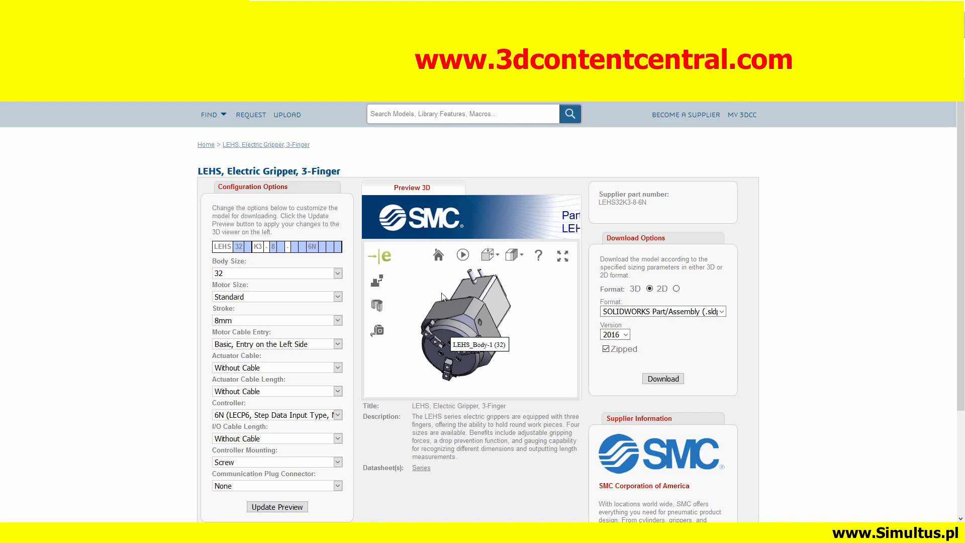
left_click(377, 281)
mouse_move(408, 366)
left_mouse_down()
mouse_move(411, 347)
mouse_move(409, 376)
left_mouse_up()
scroll(456, 356, "up", 3)
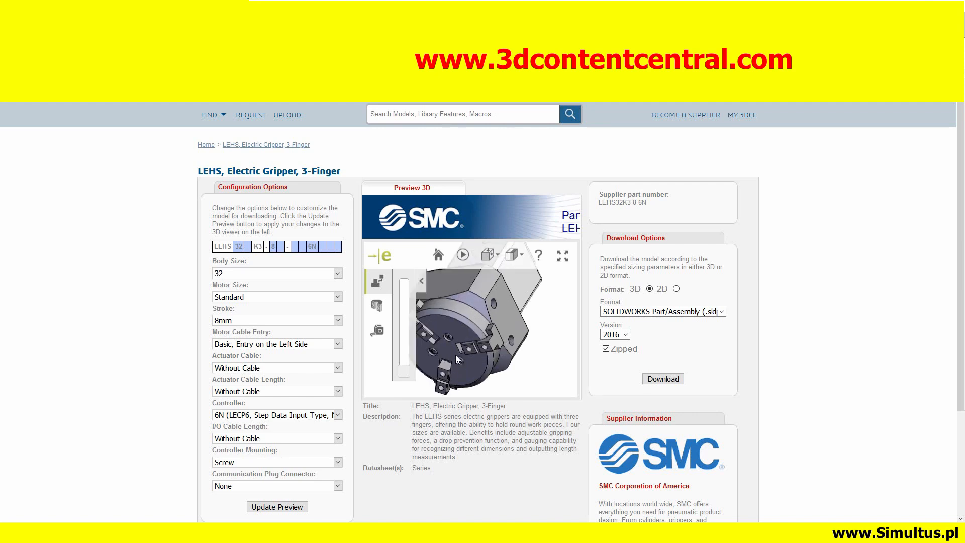
scroll(456, 357, "down", 3)
left_click(378, 280)
Set the gripper's download format to STEP (.step), request the file and cancel the download
left_click(722, 312)
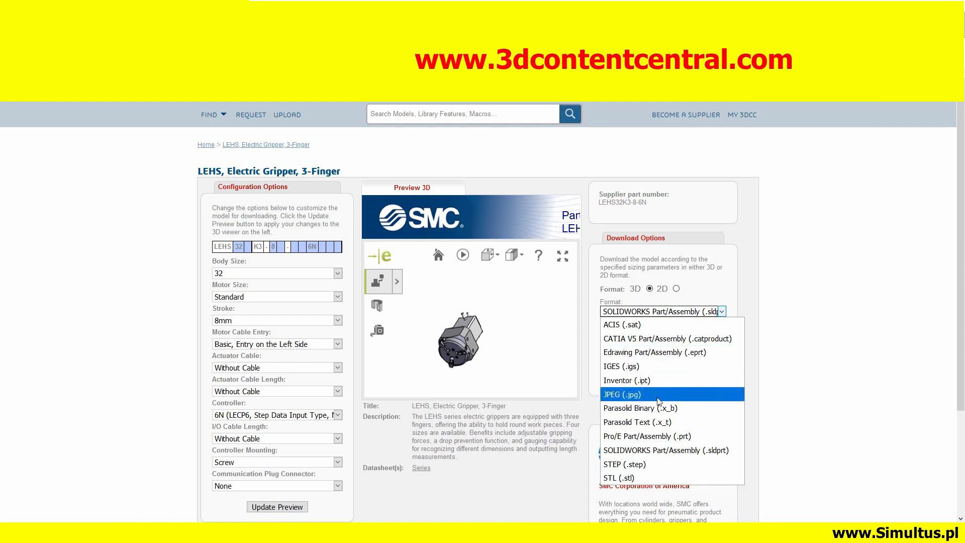
left_click(642, 463)
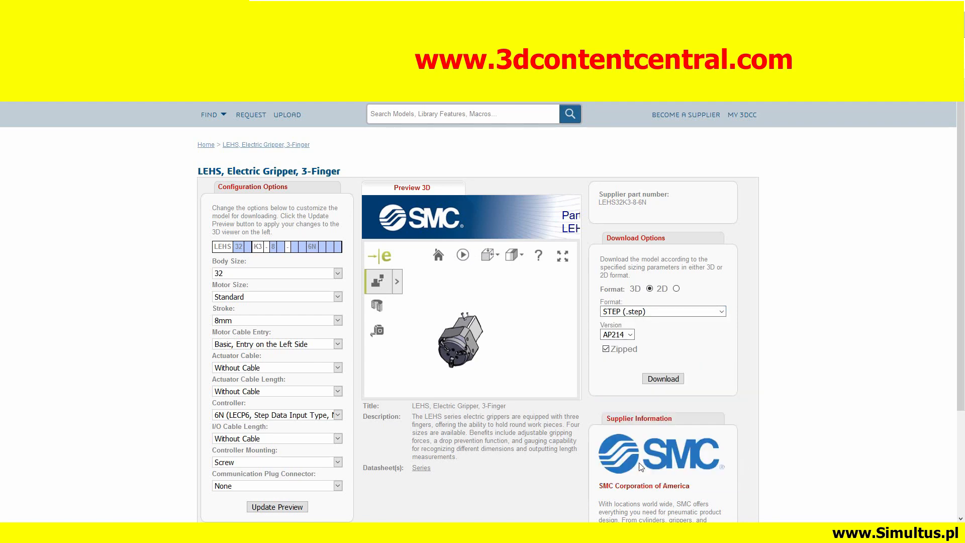
left_click(664, 379)
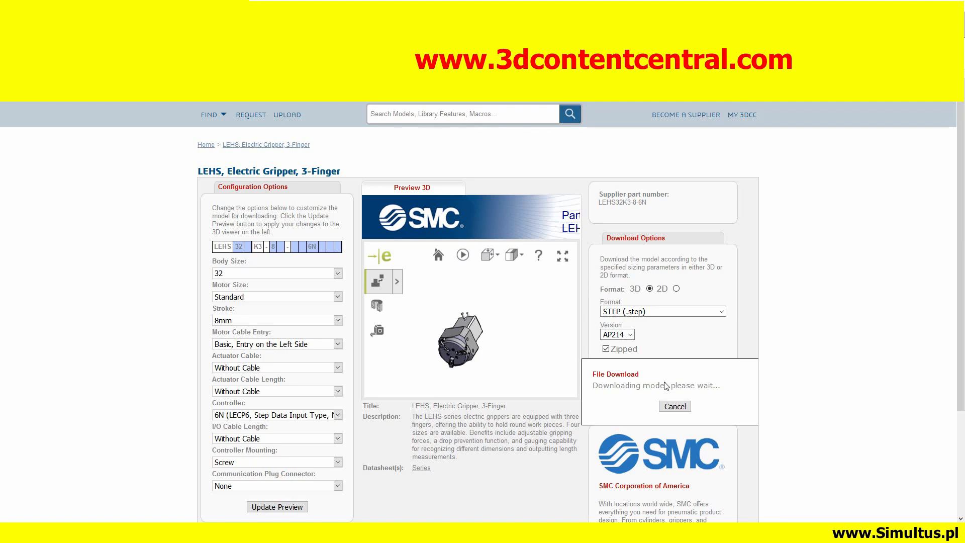
left_click(672, 408)
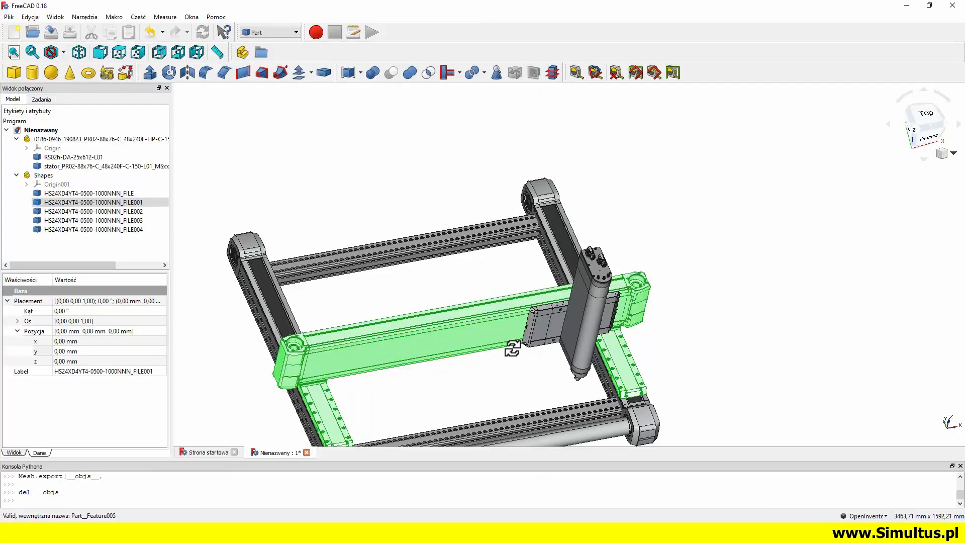
middle_click_drag(511, 346, 548, 283)
left_click_drag(426, 207, 424, 208)
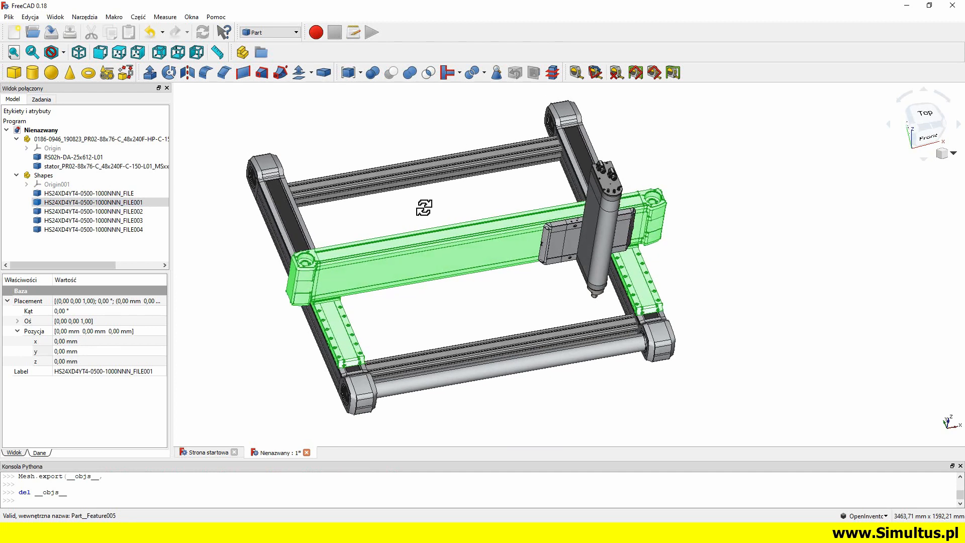
left_click(9, 17)
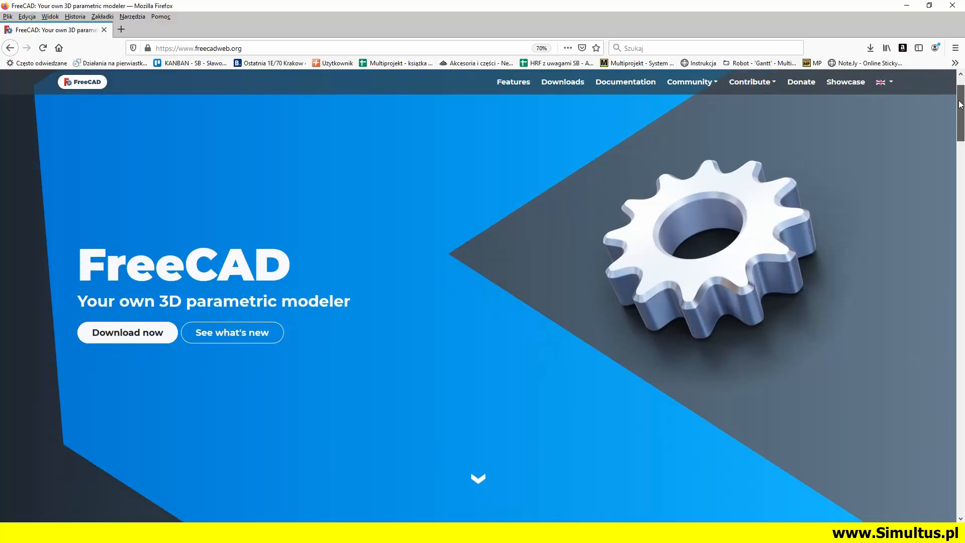
scroll(962, 134, "down", 5)
left_click_drag(962, 134, 962, 355)
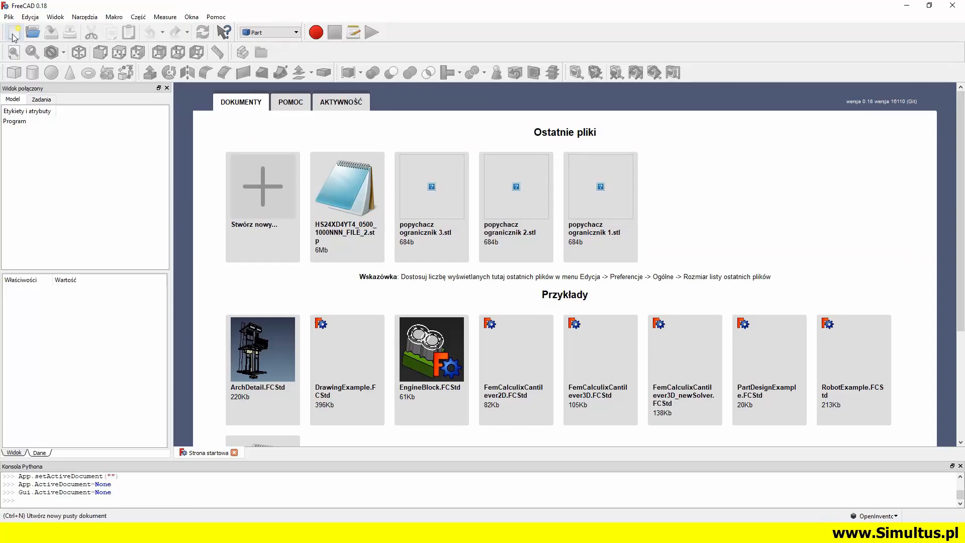
Create a new document in FreeCAD and import both STEP files from the four-axis module's STEP folder
left_click(14, 33)
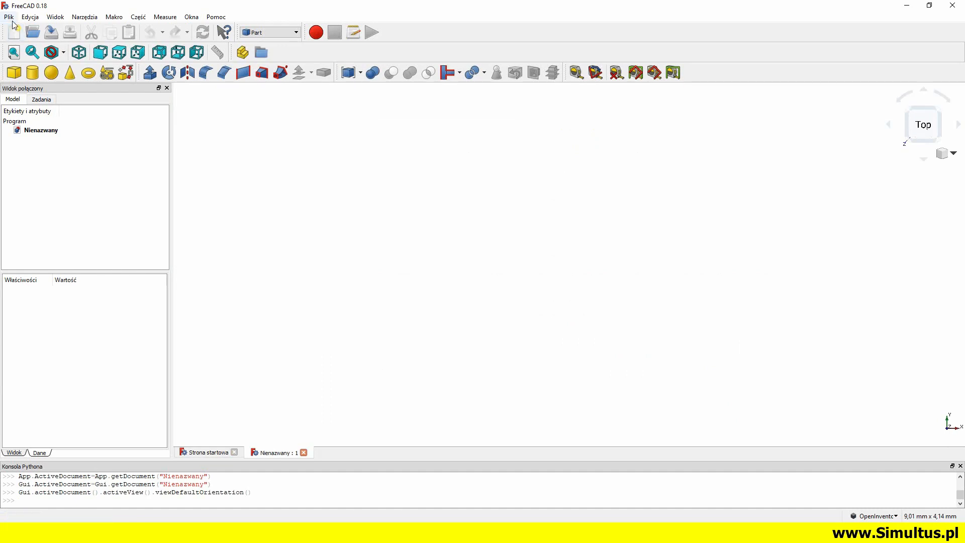
left_click(9, 17)
left_click(31, 131)
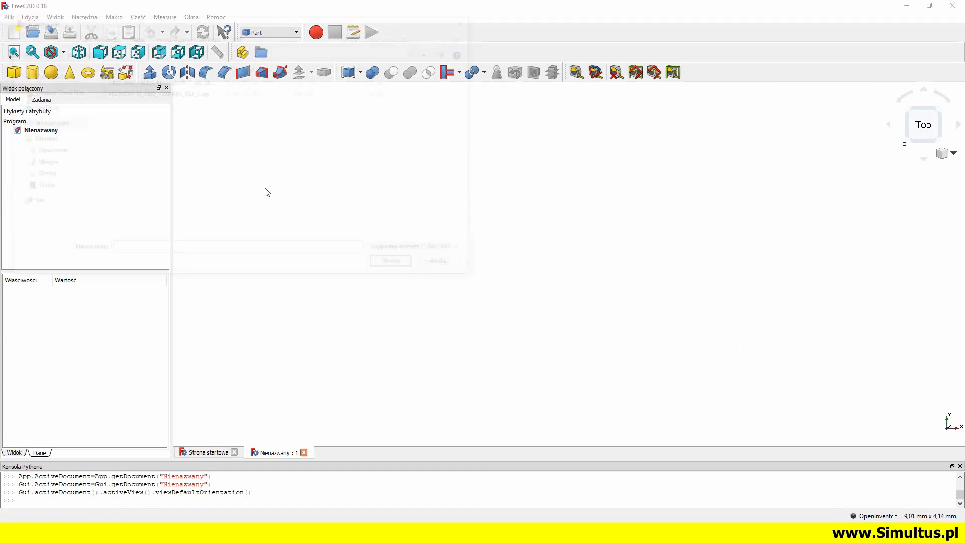
left_click_drag(234, 162, 167, 81)
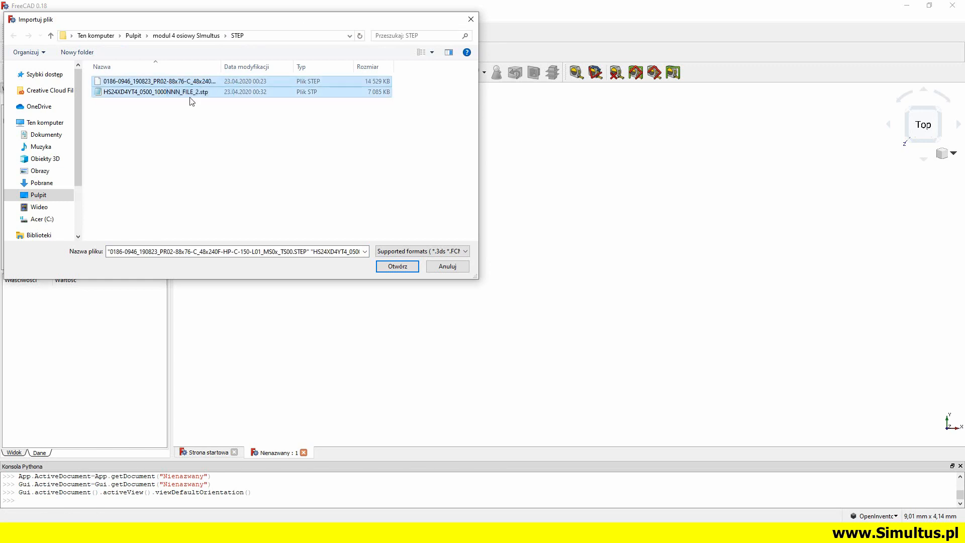
left_click(401, 267)
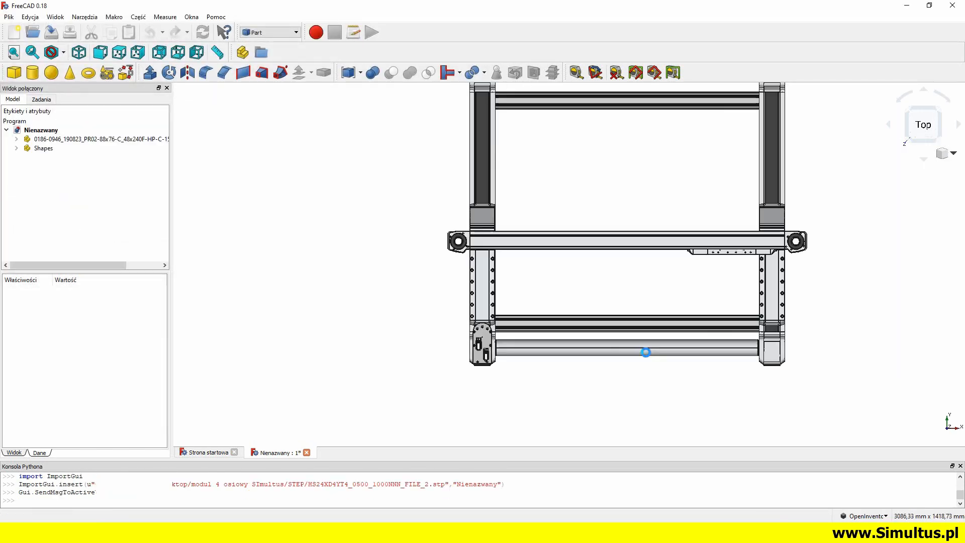
Examine the imported models from several angles and toggle the visibility of the PR02-88x76 motor and Shapes groups to identify each
middle_click_drag(621, 388, 476, 327)
middle_click_drag(372, 303, 611, 306)
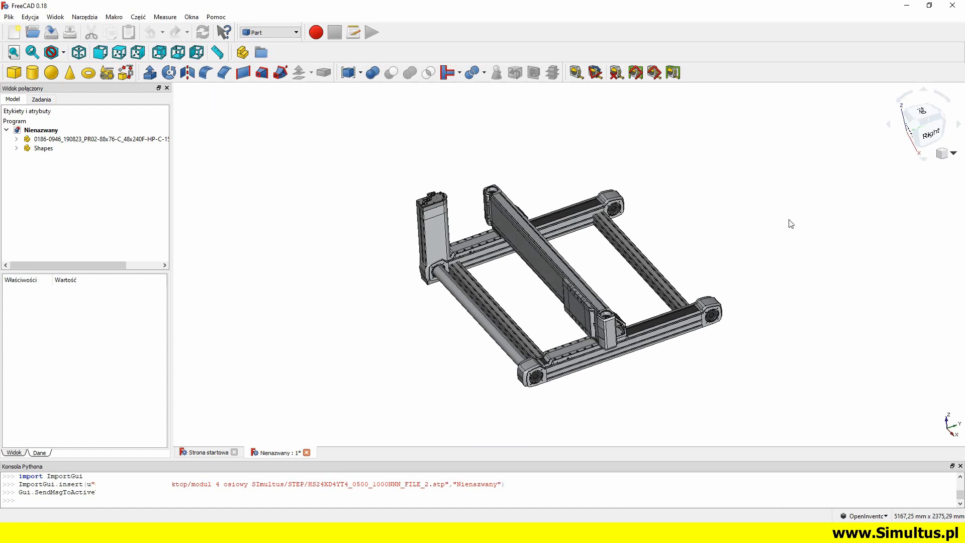
middle_click_drag(619, 259, 635, 362)
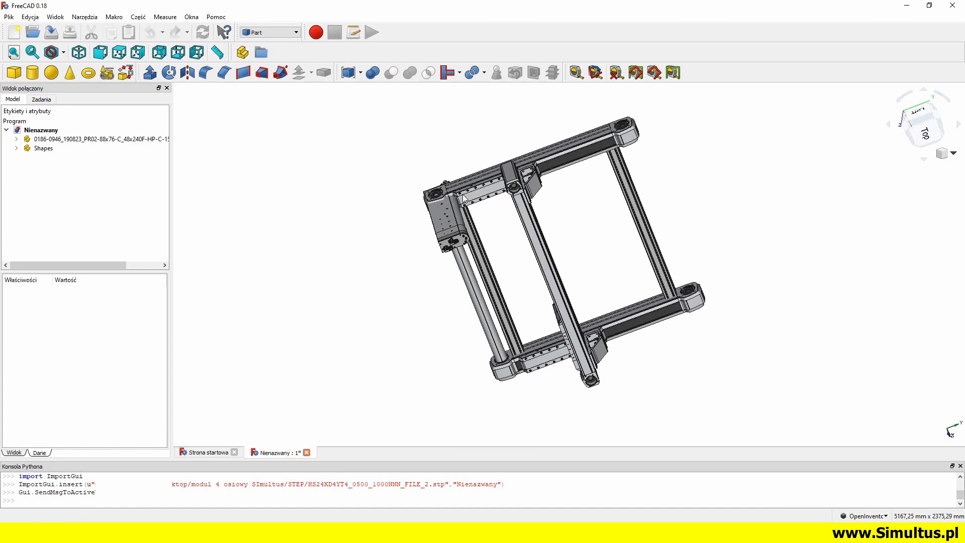
left_click(919, 107)
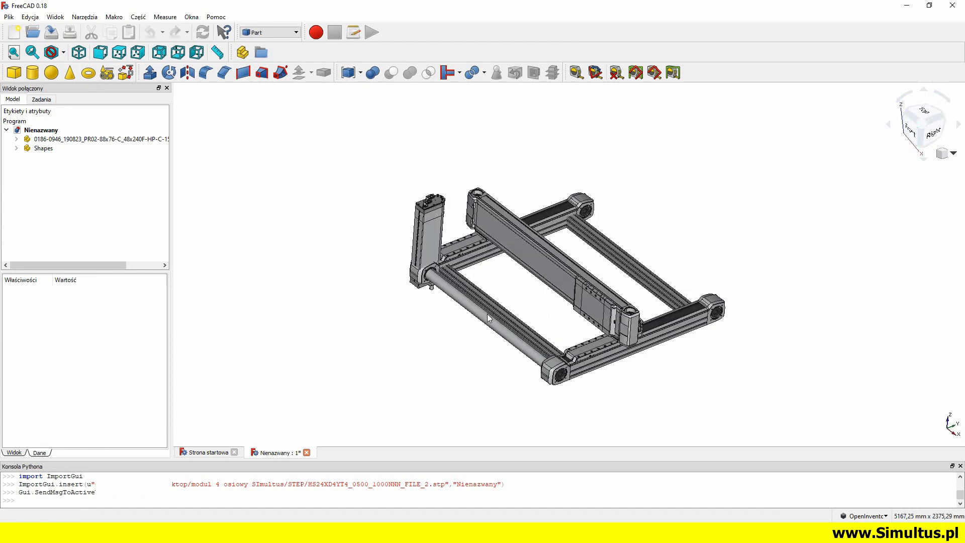
left_click(38, 139)
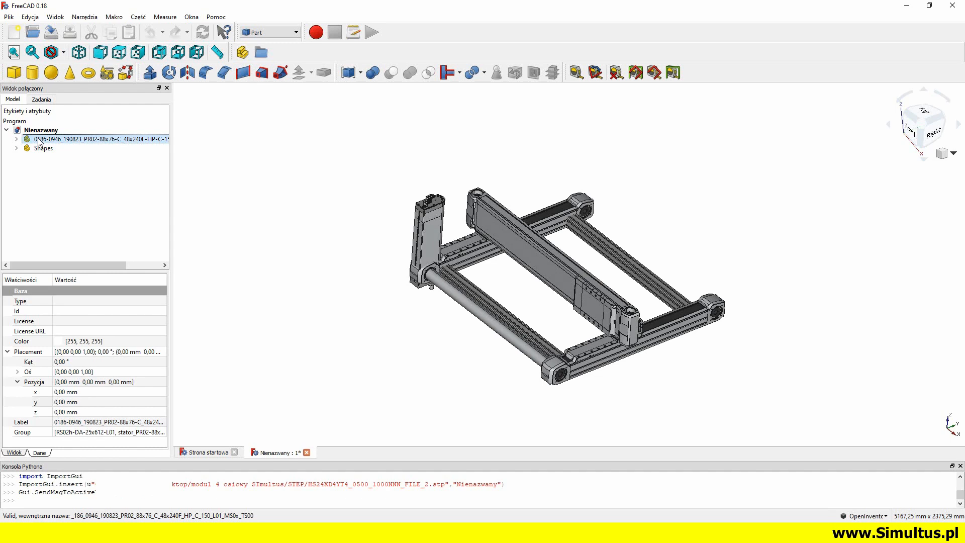
key("space")
key("space")
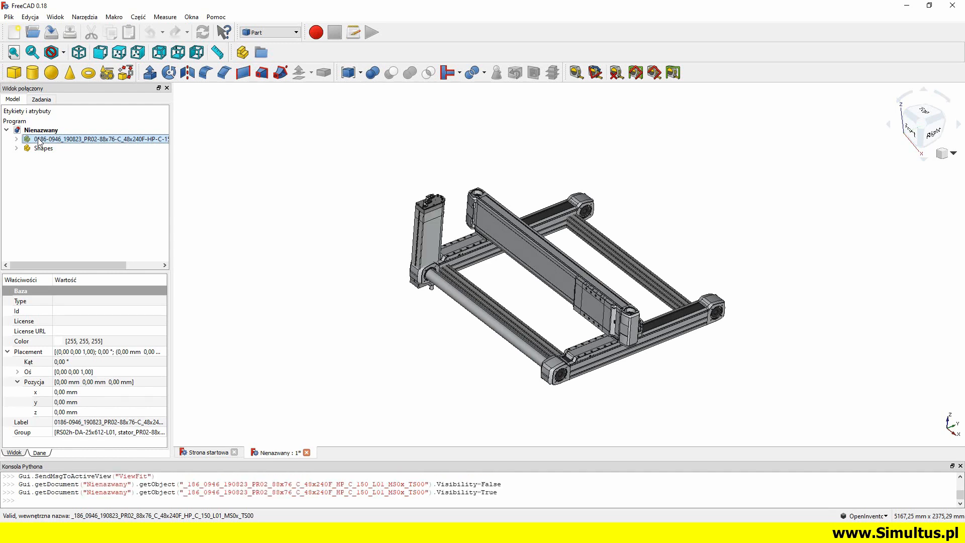
left_click(39, 149)
key("space")
key("space")
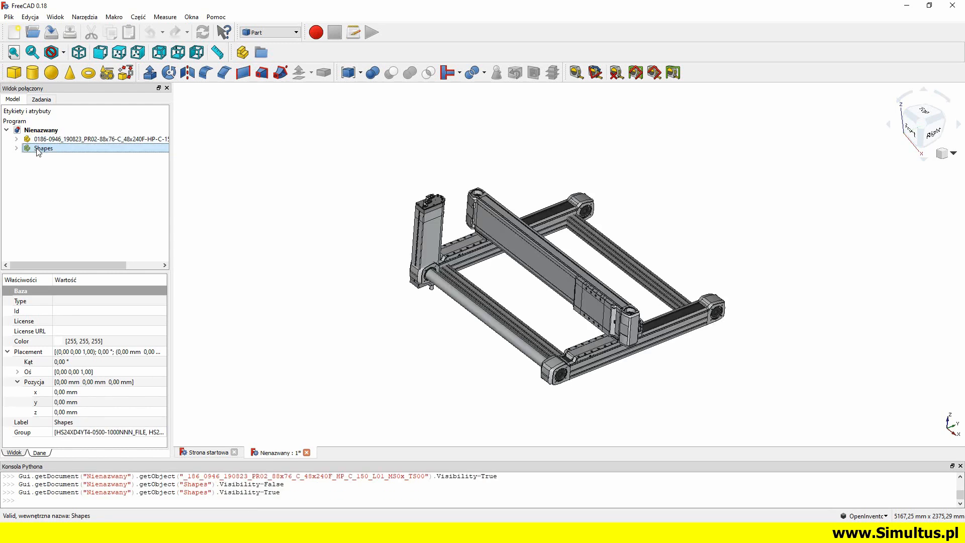
Isolate the PR02-88x76 motor by hiding the Shapes group, and identify its stator and RS02h-DA-25x612-L01 shaft bodies
middle_click_drag(648, 298, 491, 289)
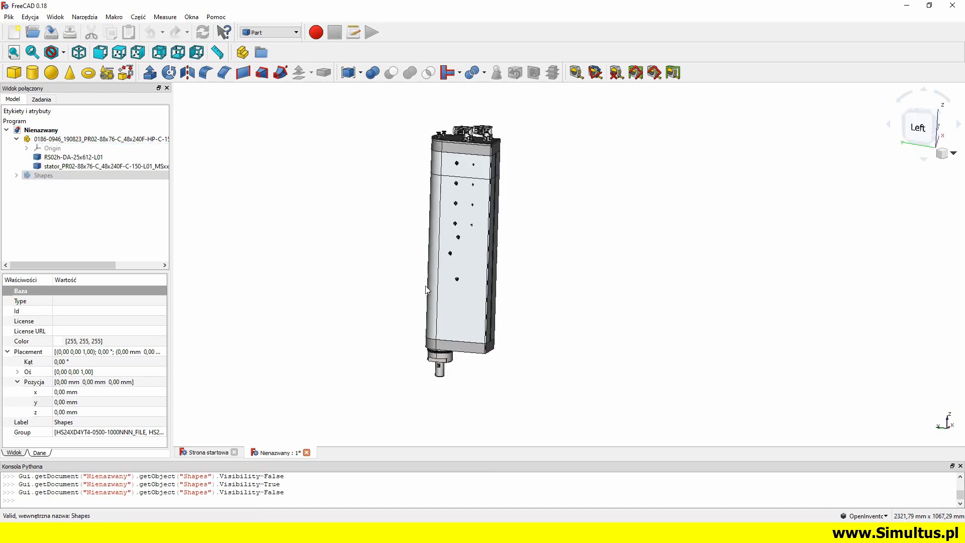
left_click(96, 168)
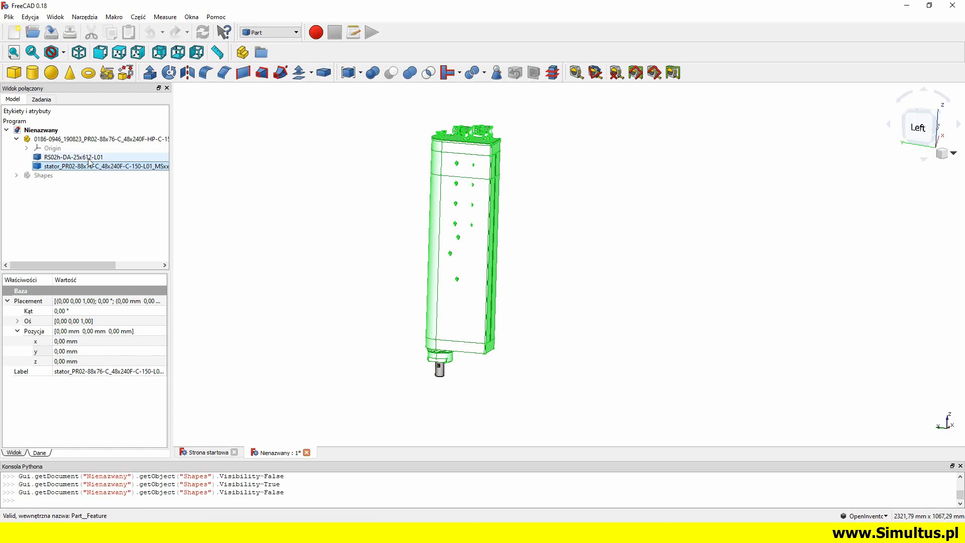
left_click(48, 174)
left_click(58, 159)
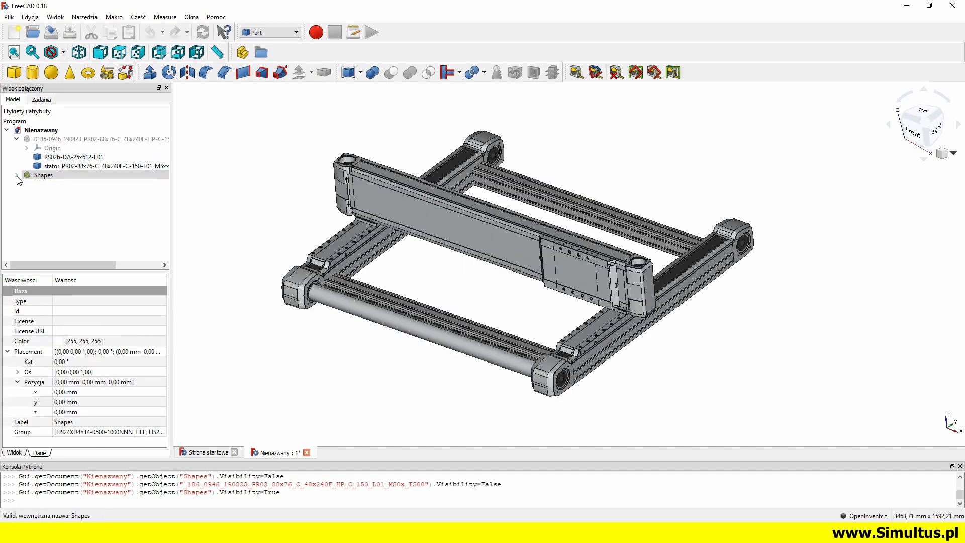
Show only the Shapes group and highlight its bodies to identify the carriage plate, the crossbeam and the three bodies forming the fixed frame
left_click(18, 176)
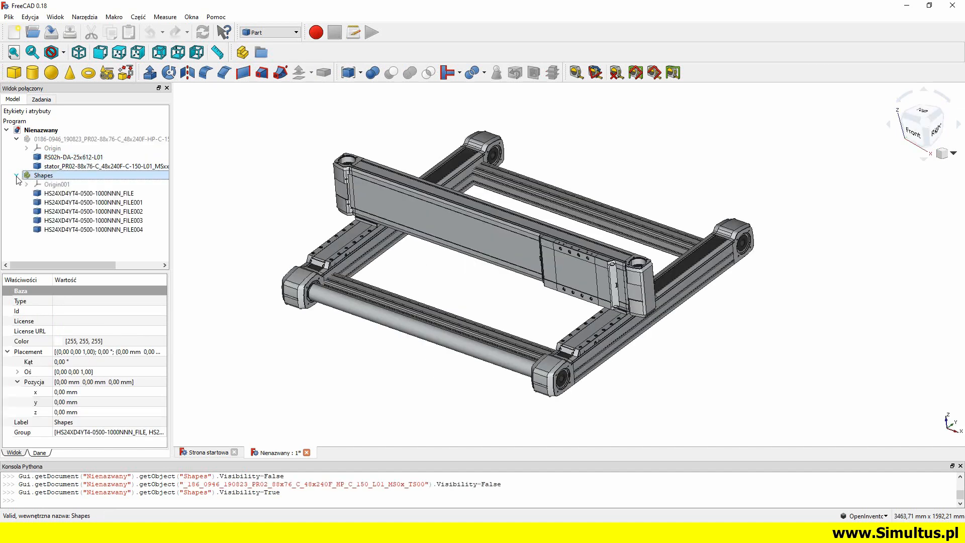
left_click(83, 194)
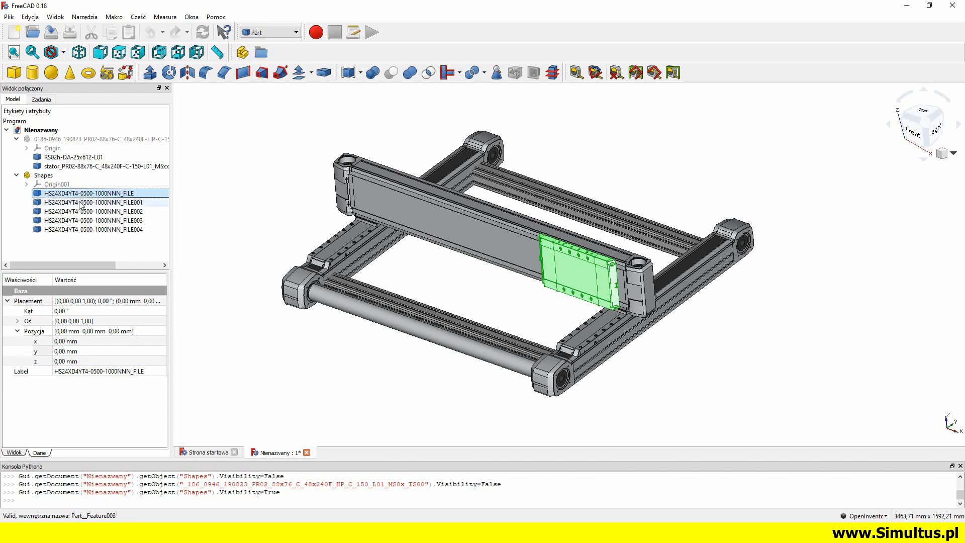
left_click(81, 203)
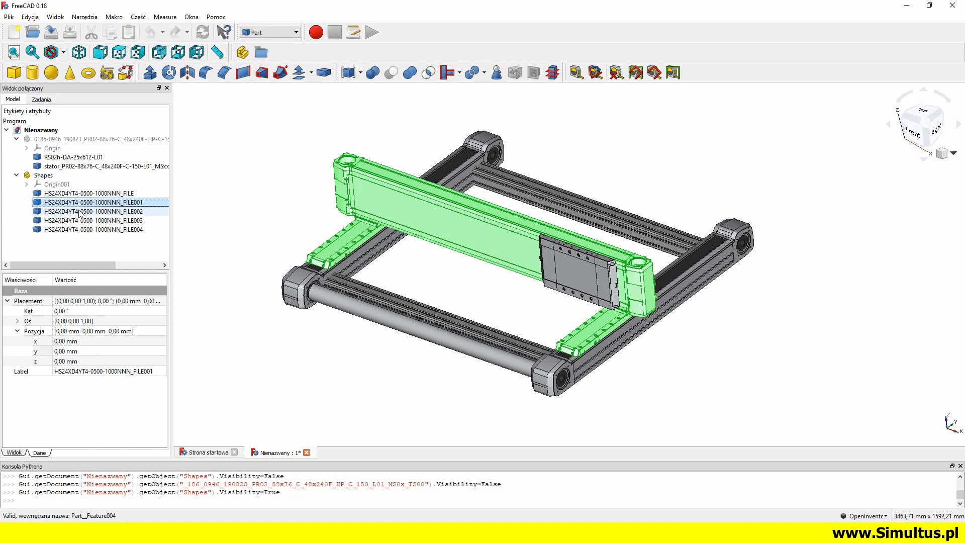
left_click(81, 212)
left_click(80, 222, "ctrl")
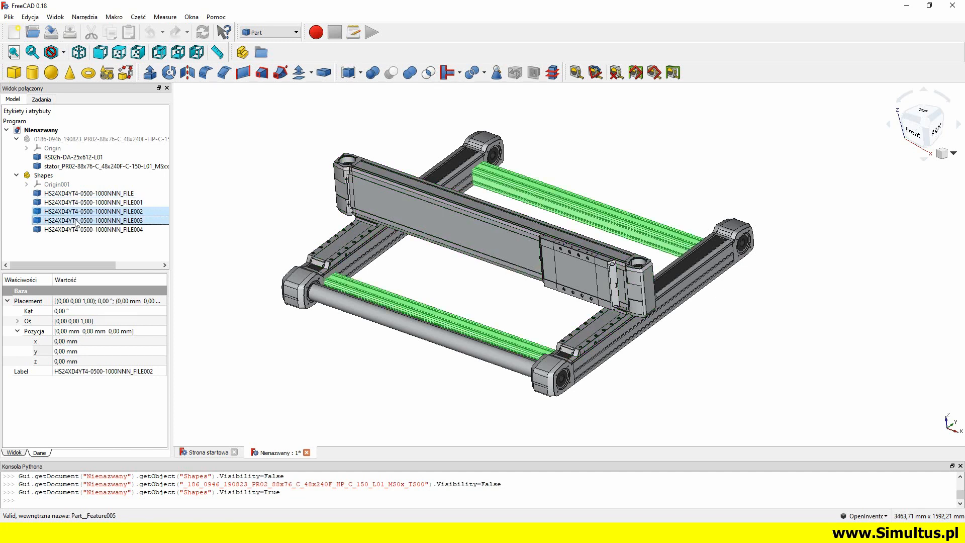
left_click(77, 230, "ctrl")
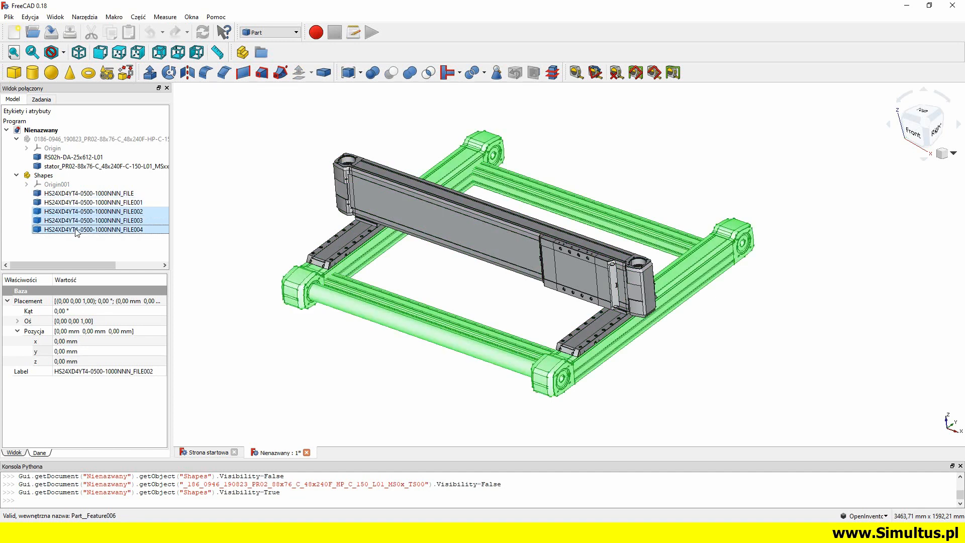
left_click(76, 230)
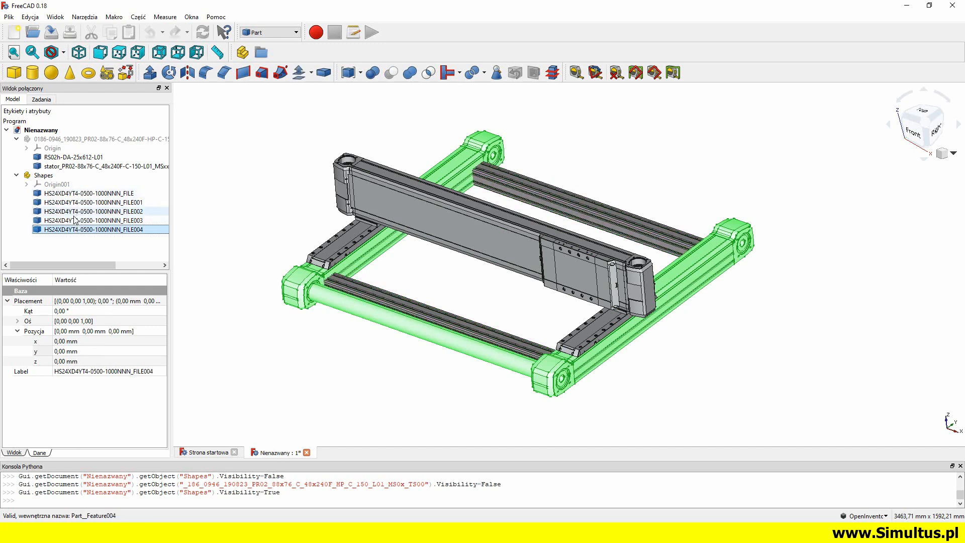
left_click(76, 212, "ctrl")
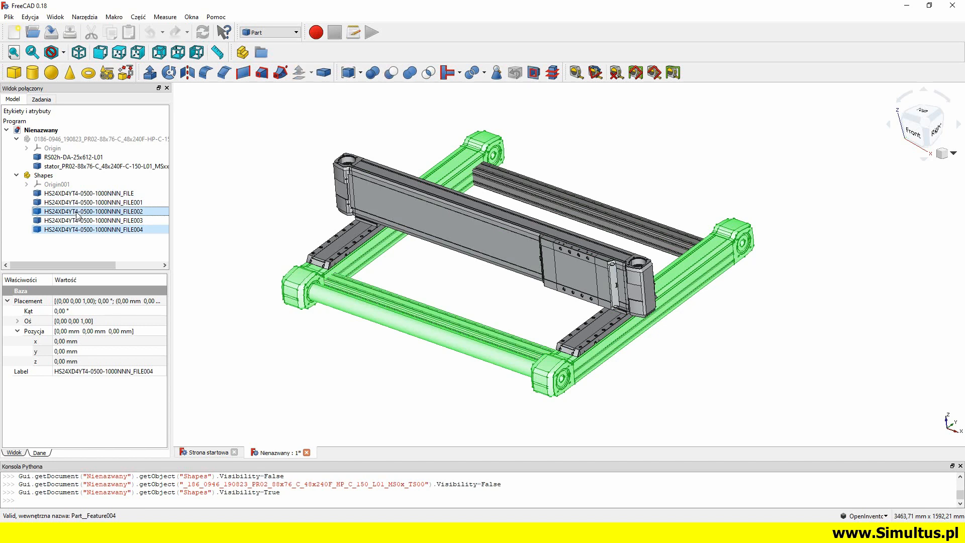
left_click(76, 221, "ctrl")
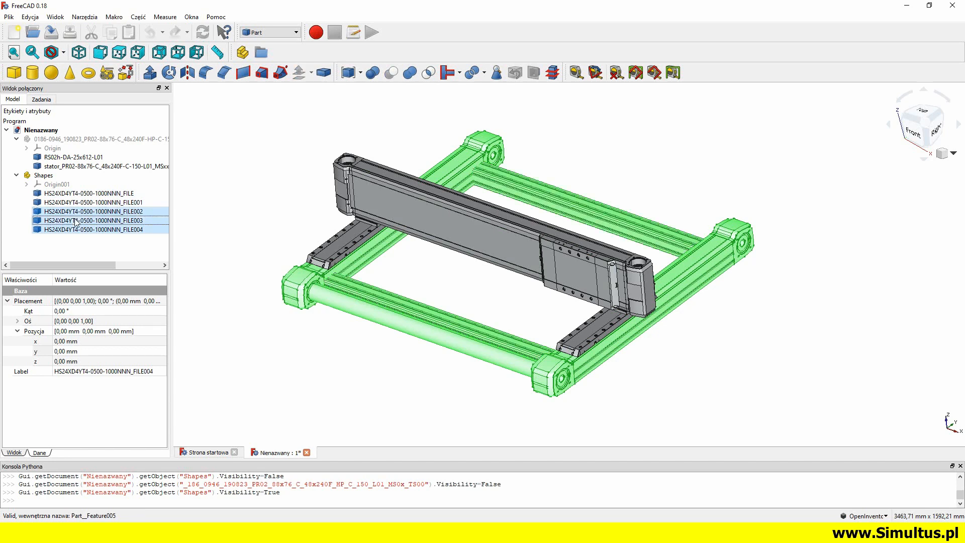
left_click_drag(425, 341, 399, 353)
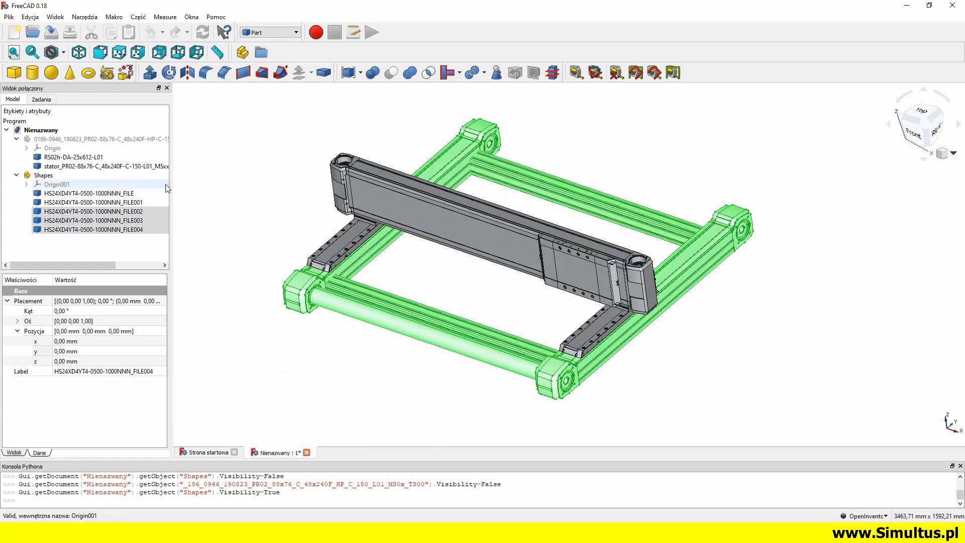
Show the motor group together with the gantry and highlight the moving and fixed bodies of both groups one after another
left_click(102, 139)
key("space")
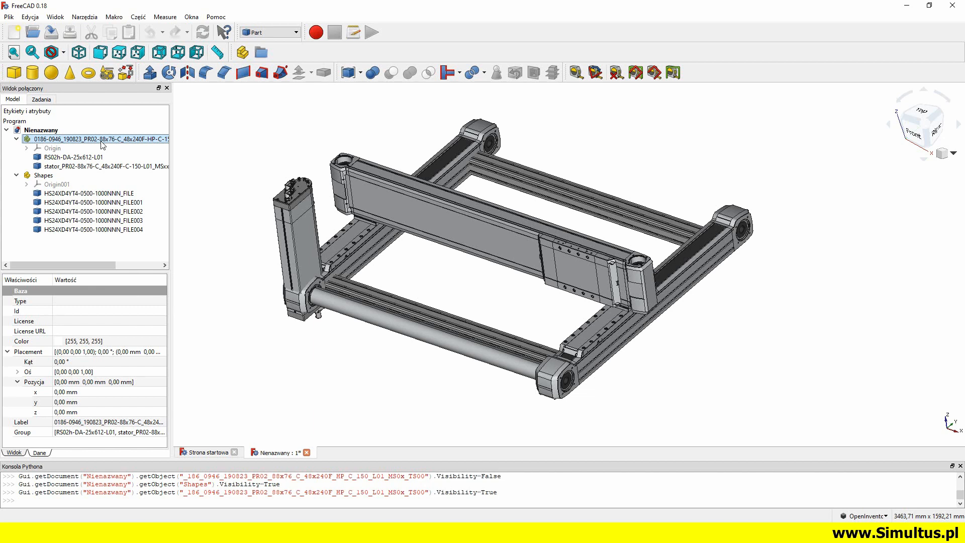
left_click(74, 157)
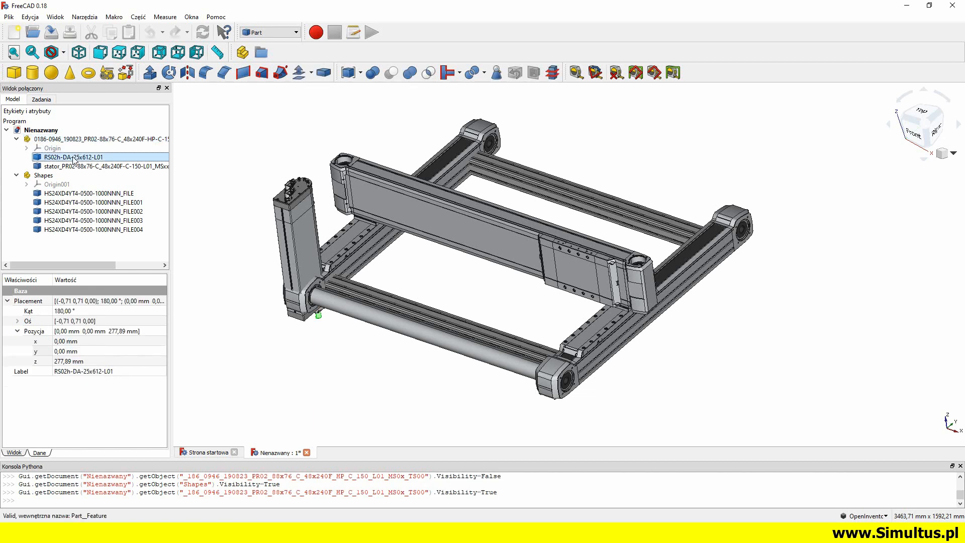
left_click(74, 165)
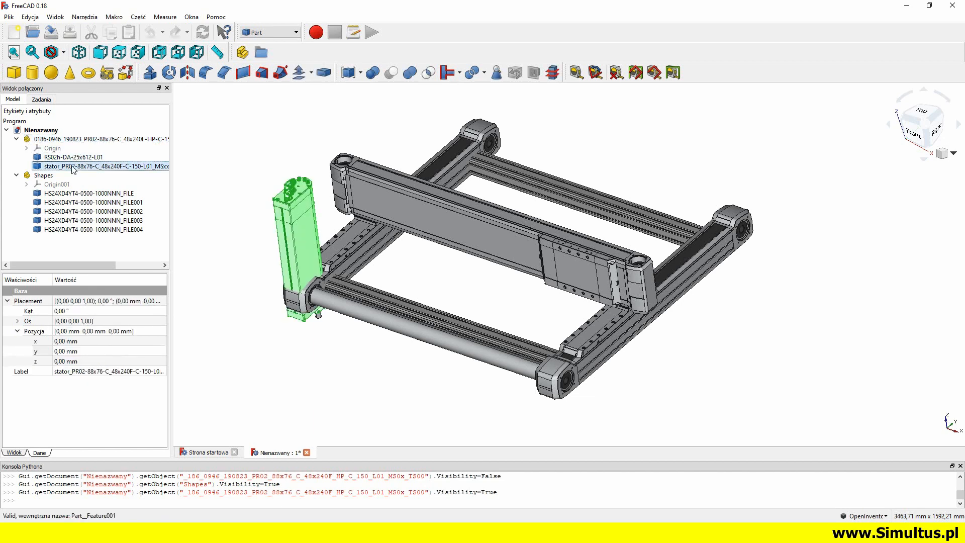
left_click(71, 193)
left_click(71, 202)
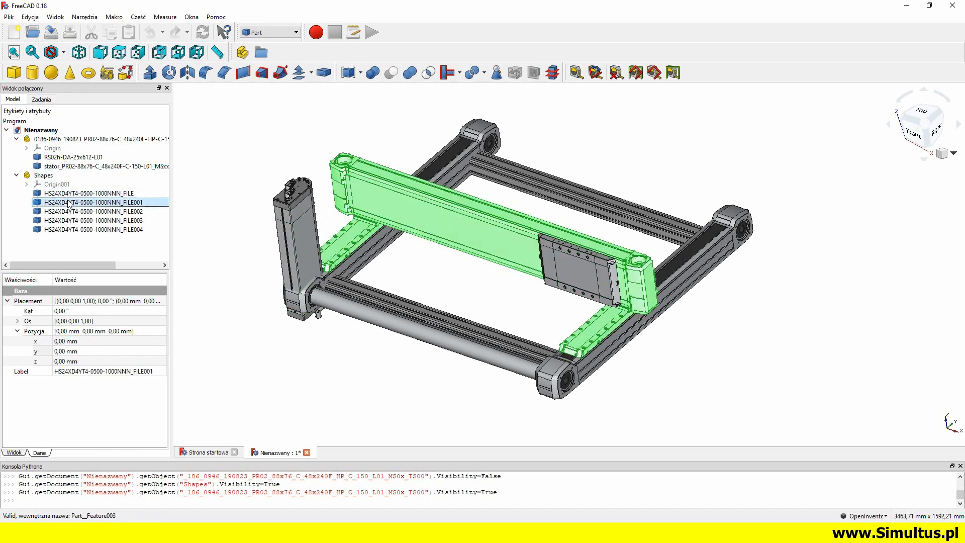
left_click(70, 211)
left_click(69, 221)
Transform the motor group: shift it about 556 mm along X, rotate it 180° about Z and move it towards the gantry's carriage plate
right_click(59, 142)
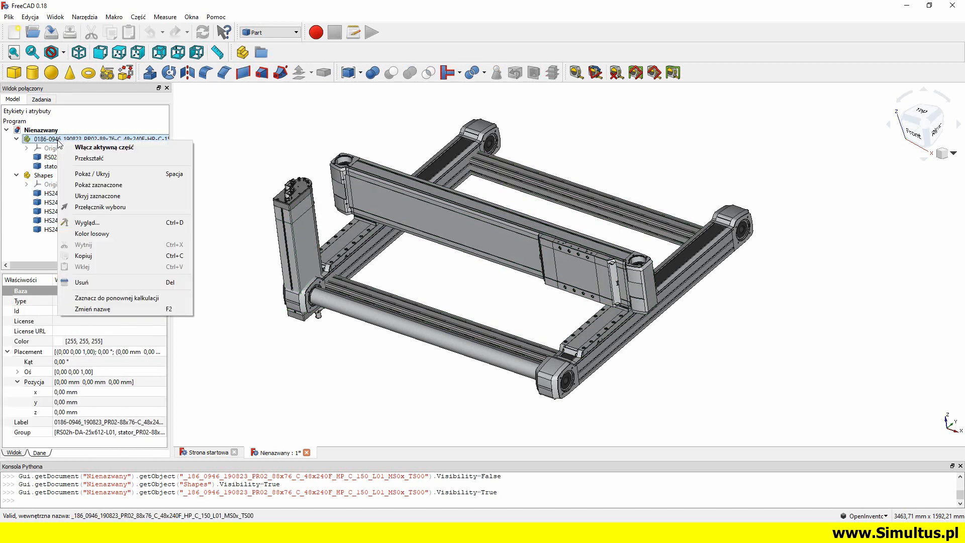
left_click(83, 159)
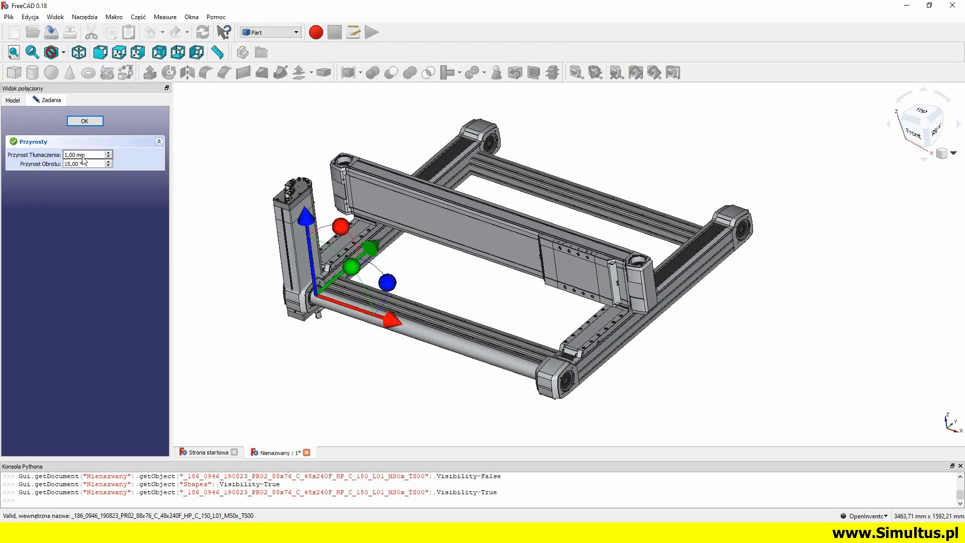
left_click_drag(392, 322, 493, 356)
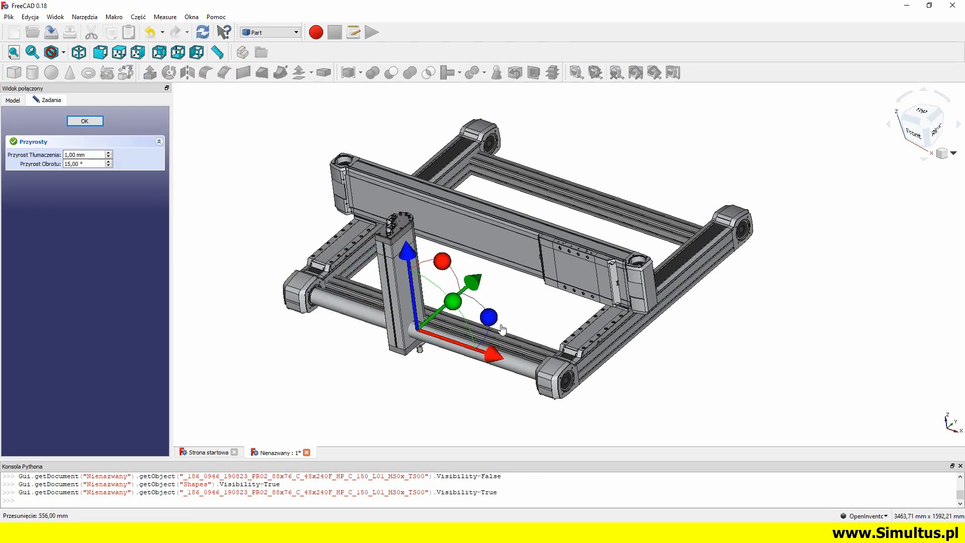
left_click_drag(492, 320, 312, 355)
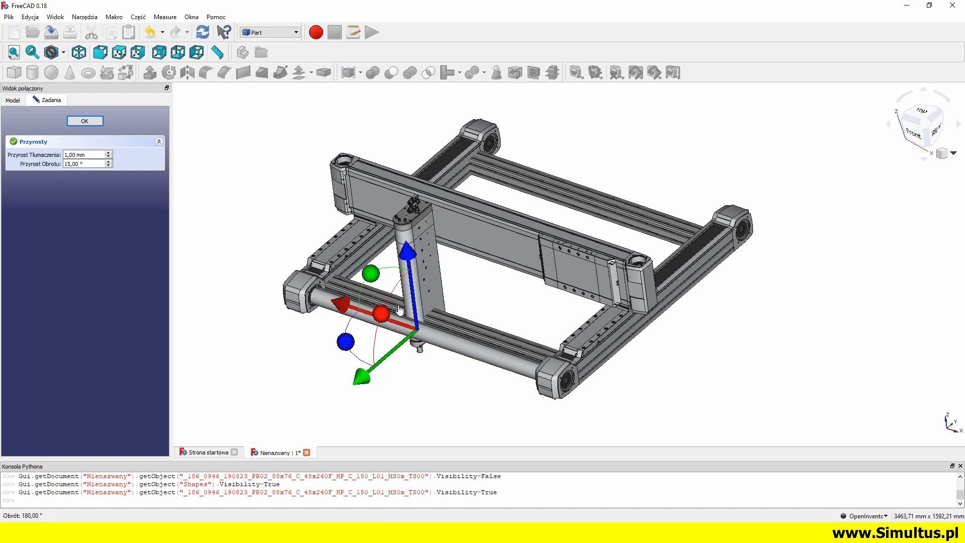
left_click_drag(363, 377, 400, 344)
left_click_drag(389, 277, 482, 321)
left_click_drag(505, 378, 500, 385)
Fine-position the motor group against the carriage plate at X 1193 mm, Y 220 mm, Z 193 mm and finish the transform
scroll(583, 331, "up", 10)
middle_click_drag(618, 309, 553, 278)
middle_click_drag(615, 331, 494, 245)
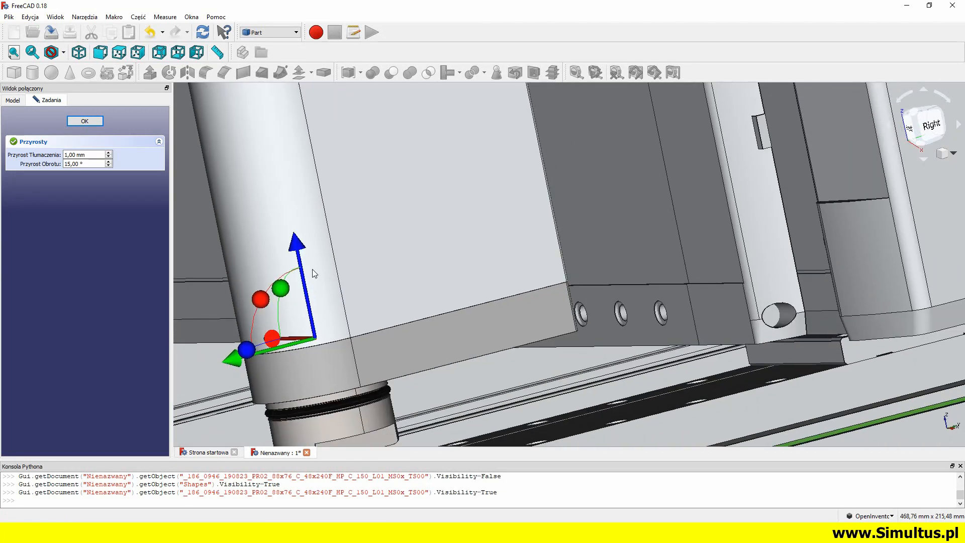
left_click_drag(300, 252, 301, 268)
left_click_drag(236, 376, 256, 374)
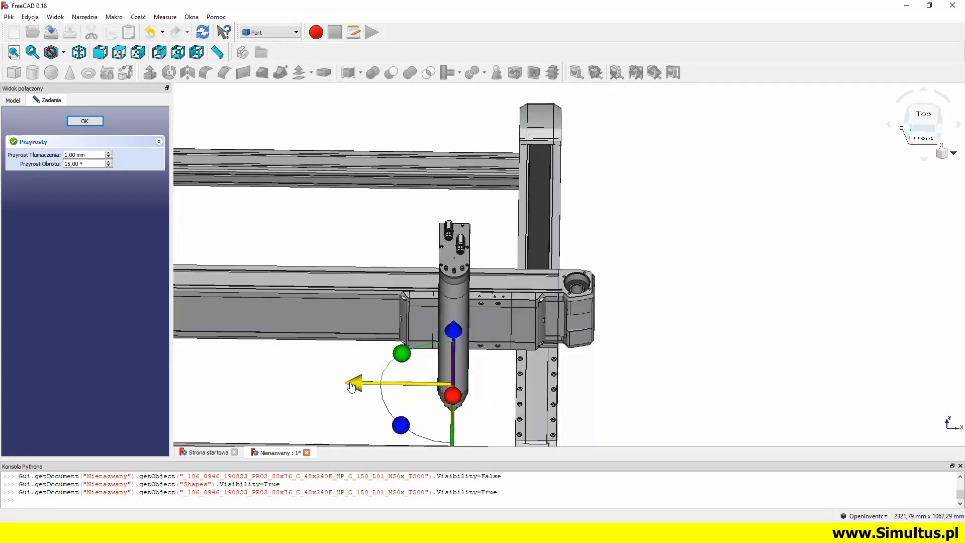
left_click_drag(346, 384, 371, 386)
left_click_drag(513, 400, 509, 142)
middle_click_drag(509, 143, 498, 267)
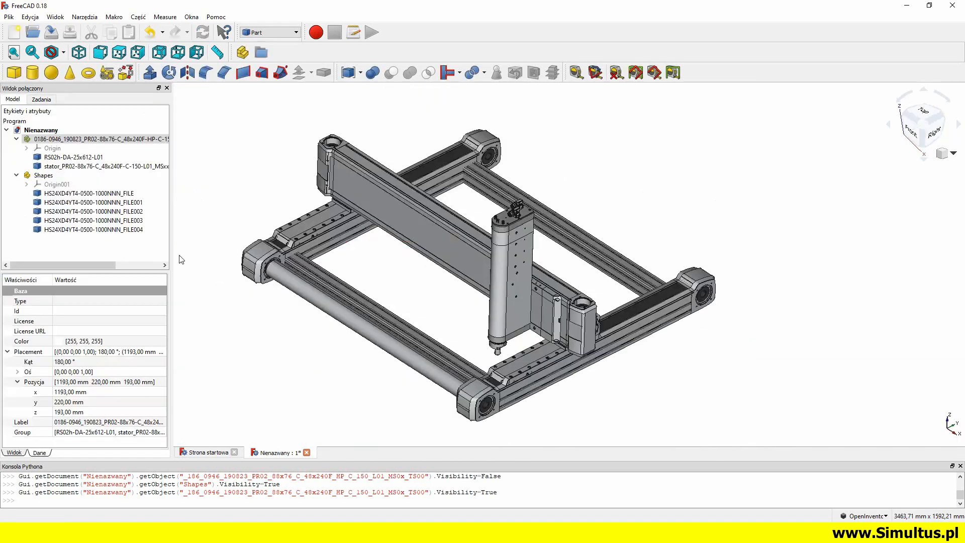
Highlight the shaft, stator, carriage plate, crossbeam and frame bodies in turn to review which ones form each moving axis
left_click(89, 158)
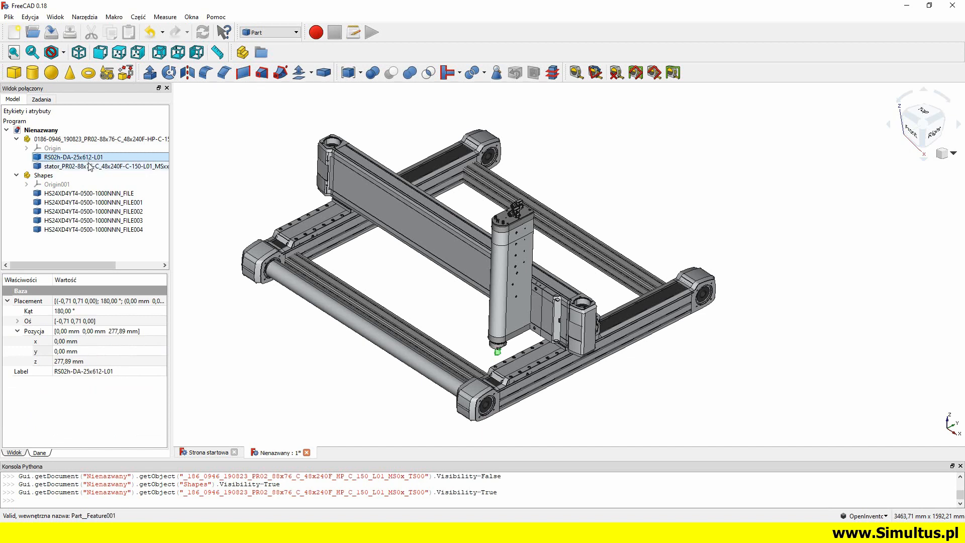
left_click(90, 166)
left_click(88, 194)
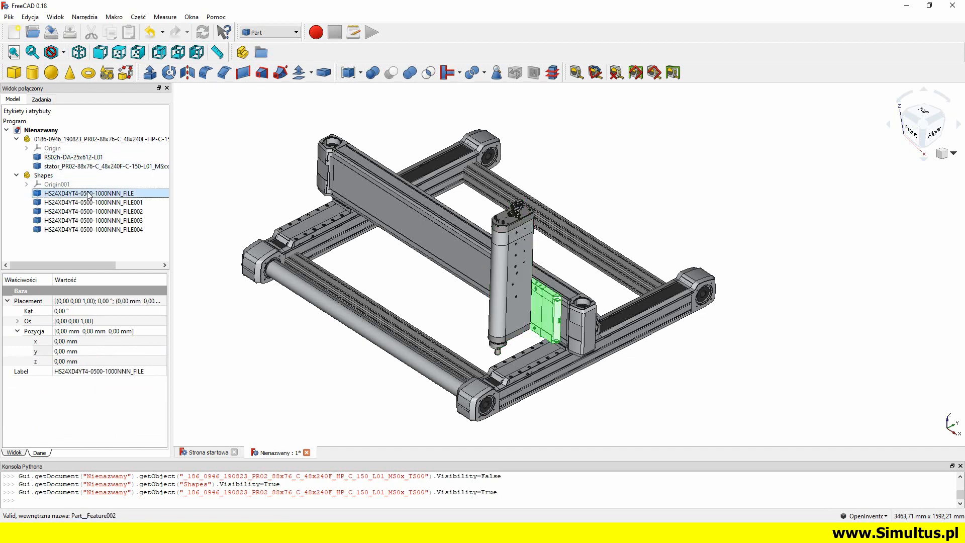
left_click(85, 203)
left_click(84, 212)
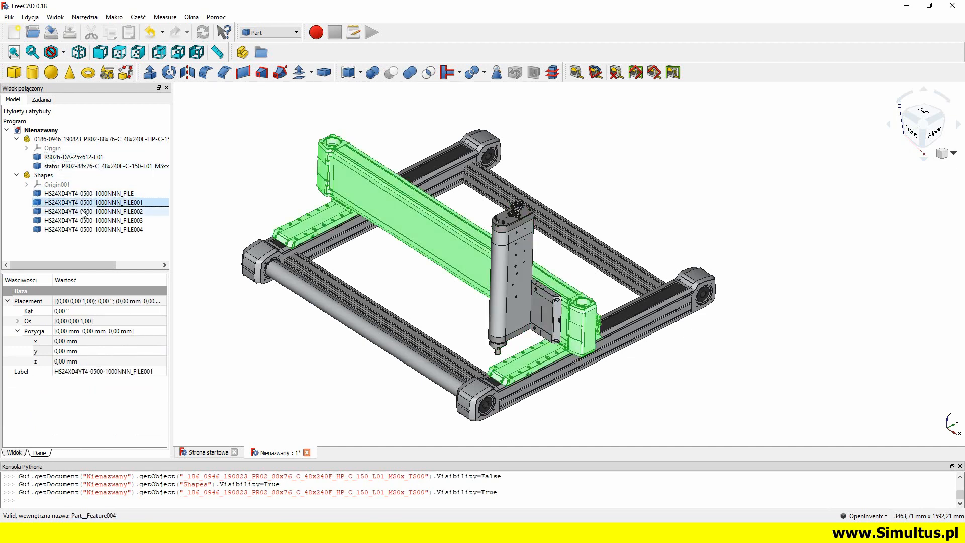
left_click(83, 220, "ctrl")
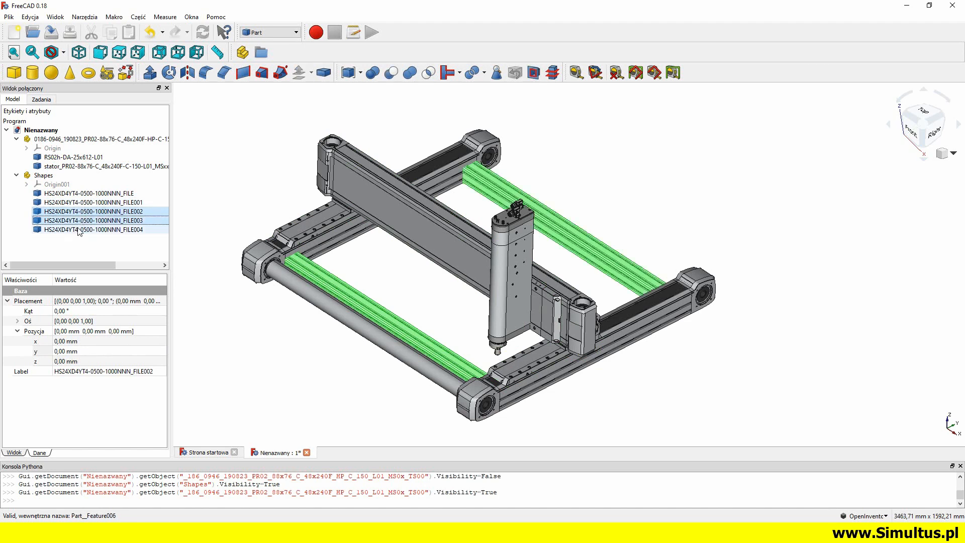
left_click(79, 230, "ctrl")
Export the shaft body RS02h-DA-25x612-L01 as an STL mesh named trzpien into the project's STL folder
left_click(70, 157)
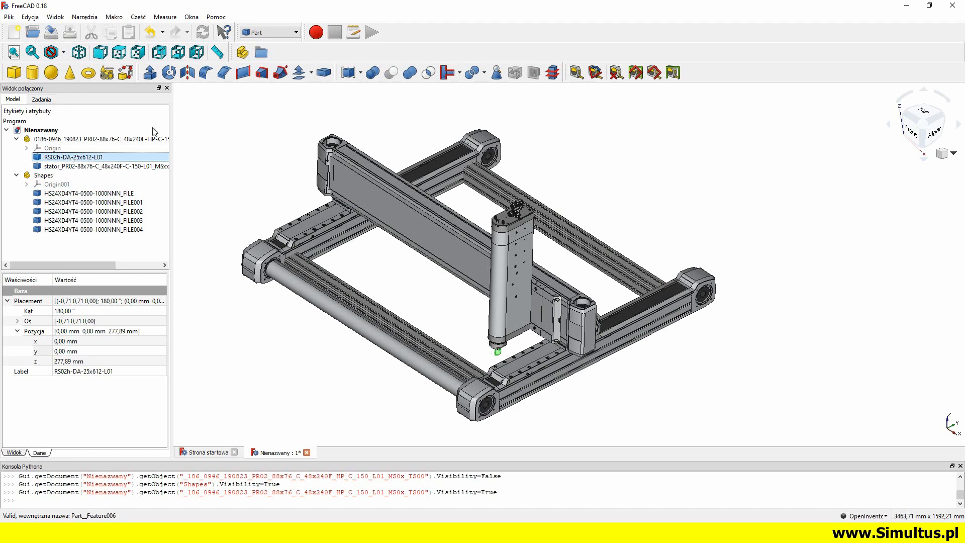
left_click(8, 17)
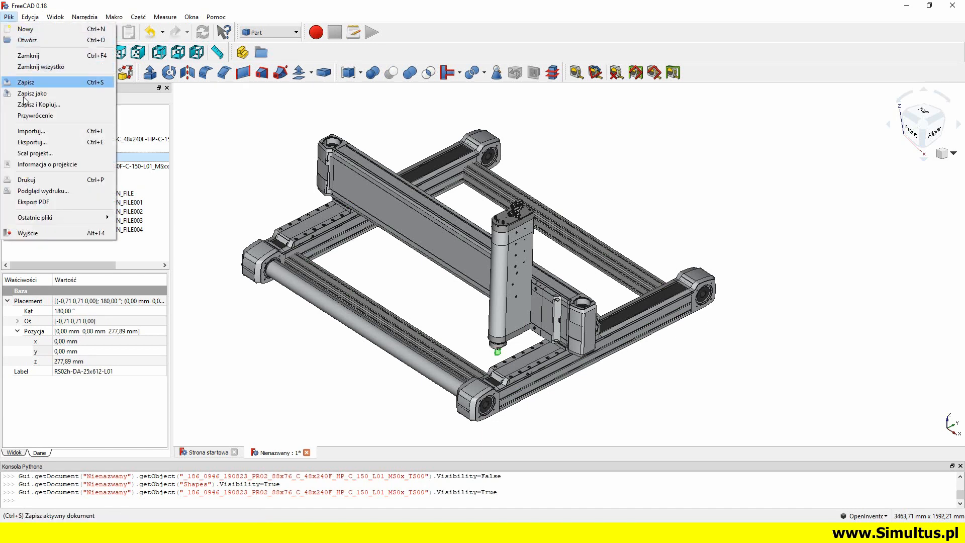
left_click(32, 142)
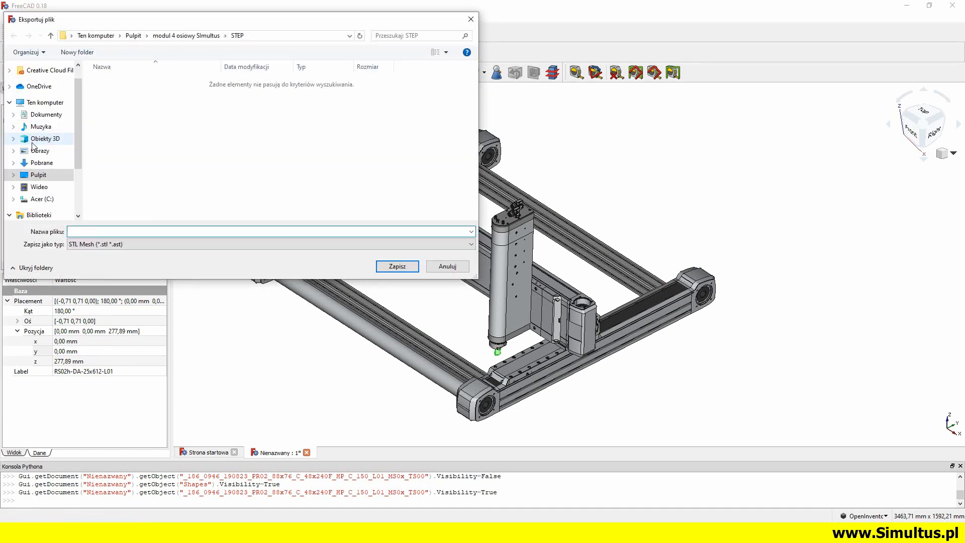
left_click(51, 36)
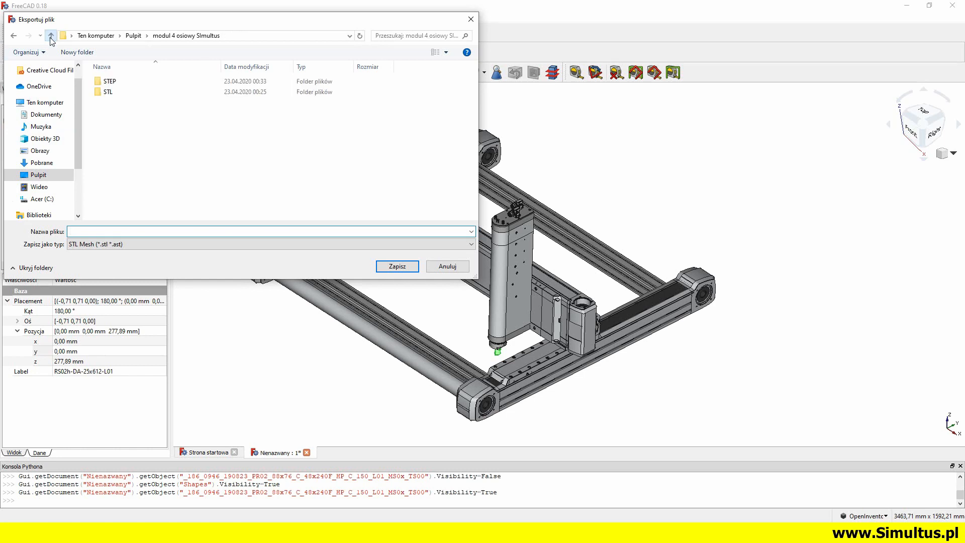
double_click(107, 92)
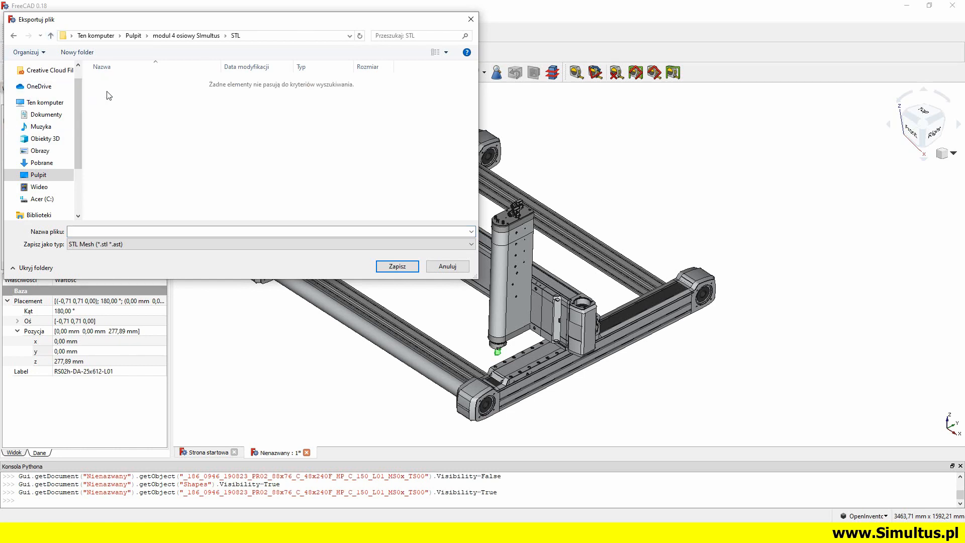
left_click(95, 232)
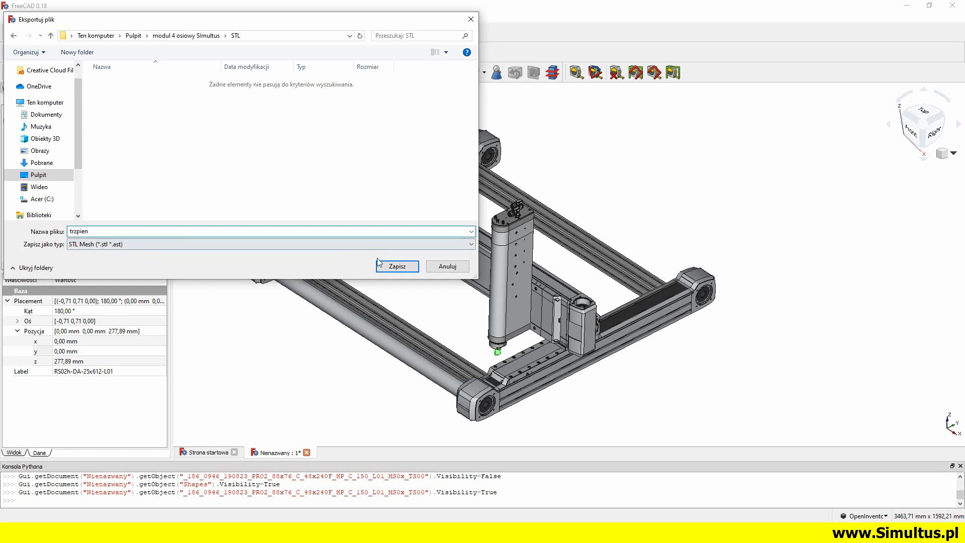
left_click(398, 267)
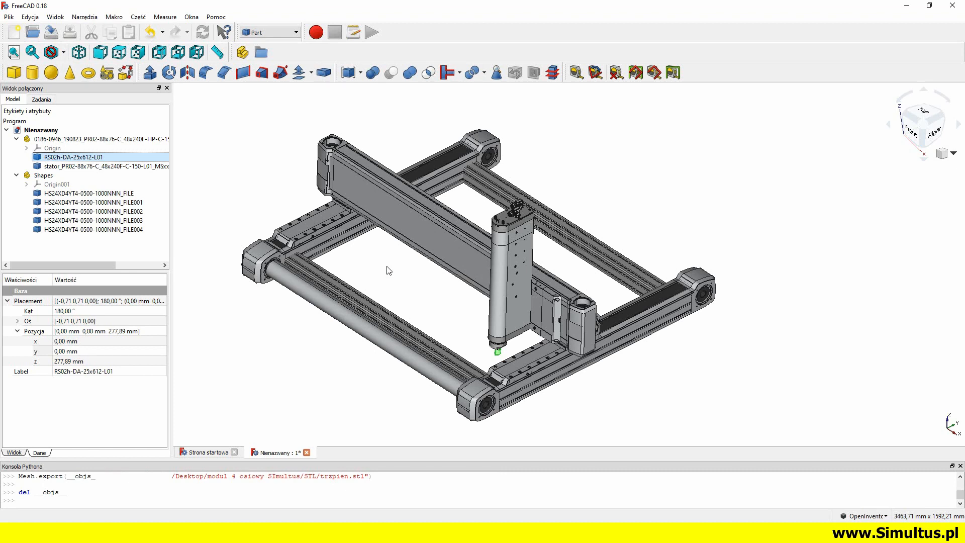
Export the motor's stator together with the gantry's carriage plate as one STL mesh named stator_i_wozek
left_click(134, 170)
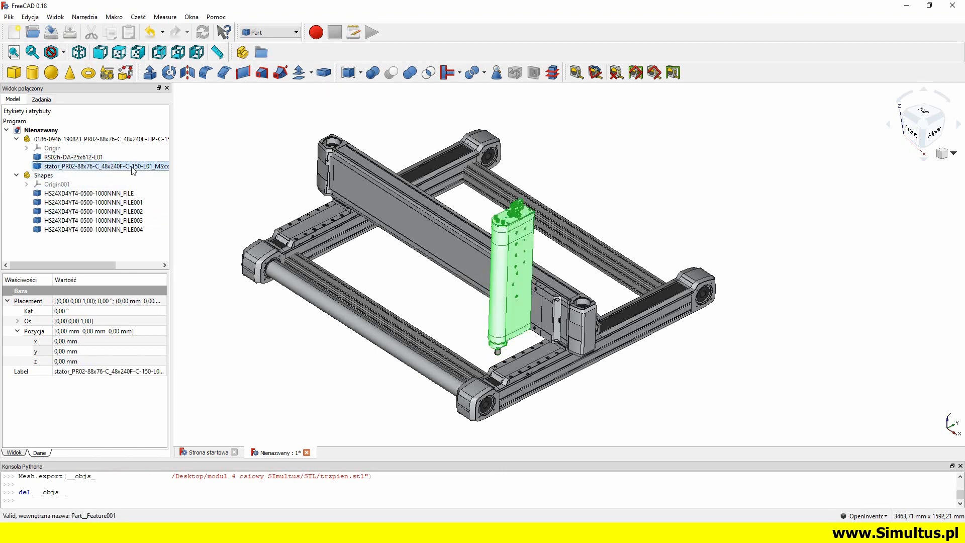
left_click(114, 196, "ctrl")
left_click_drag(403, 321, 448, 332)
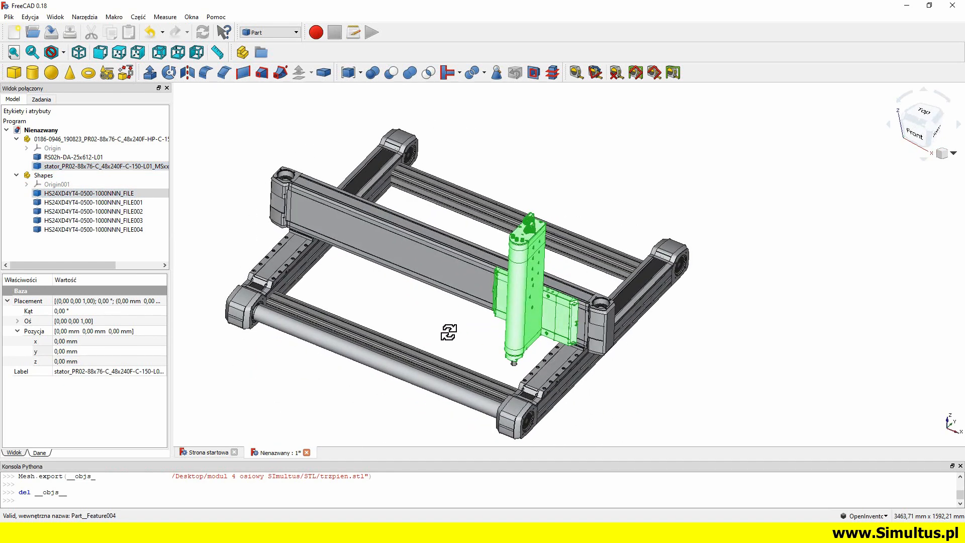
left_click(9, 17)
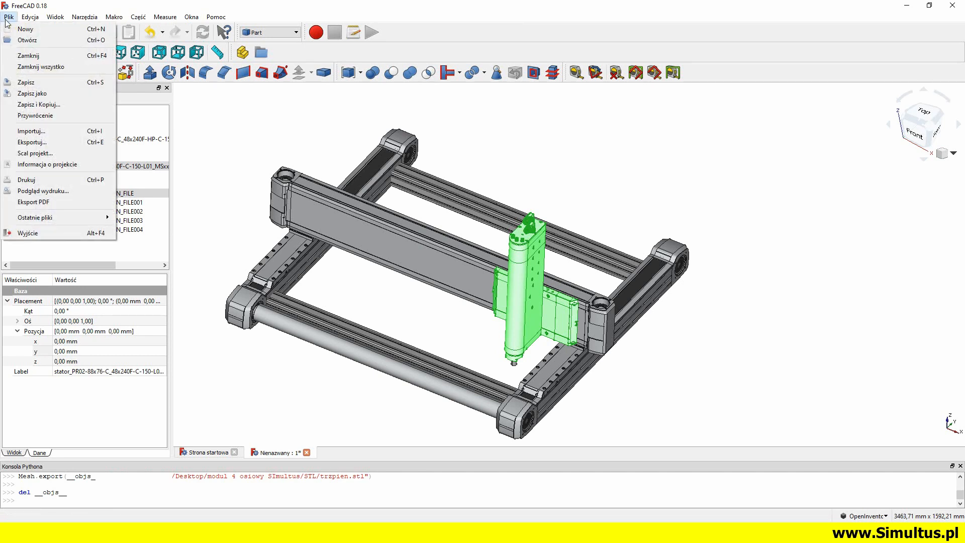
left_click(31, 142)
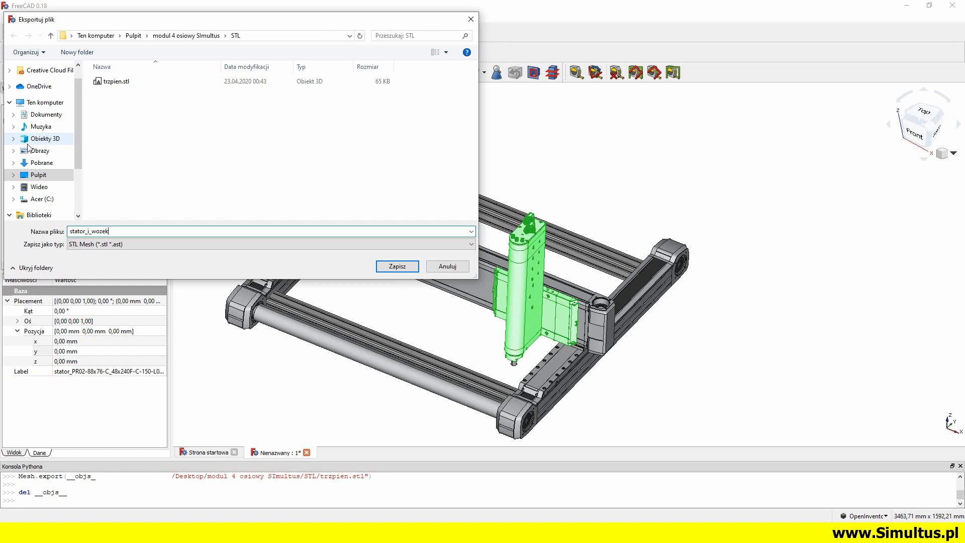
left_click(396, 267)
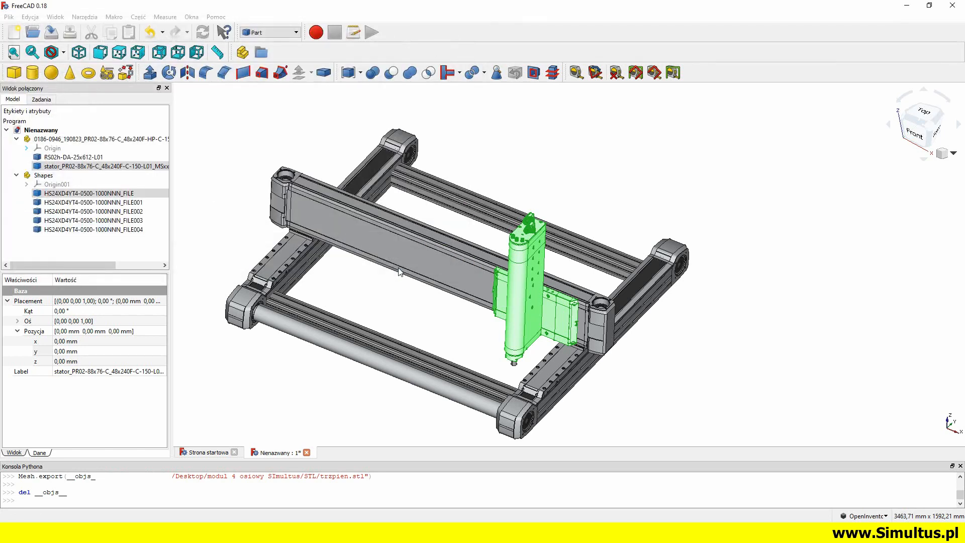
Export the crossbeam body HS24XD4YT4-0500-1000NNN_FILE001 as an STL mesh named modul 500
left_click(399, 272)
middle_click_drag(399, 272, 549, 280)
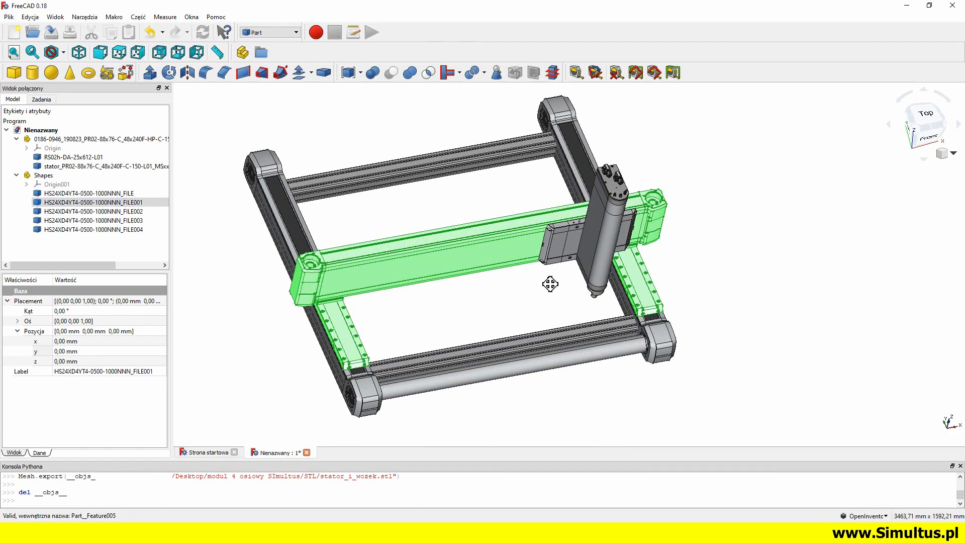
middle_click_drag(475, 252, 468, 246)
left_click(9, 17)
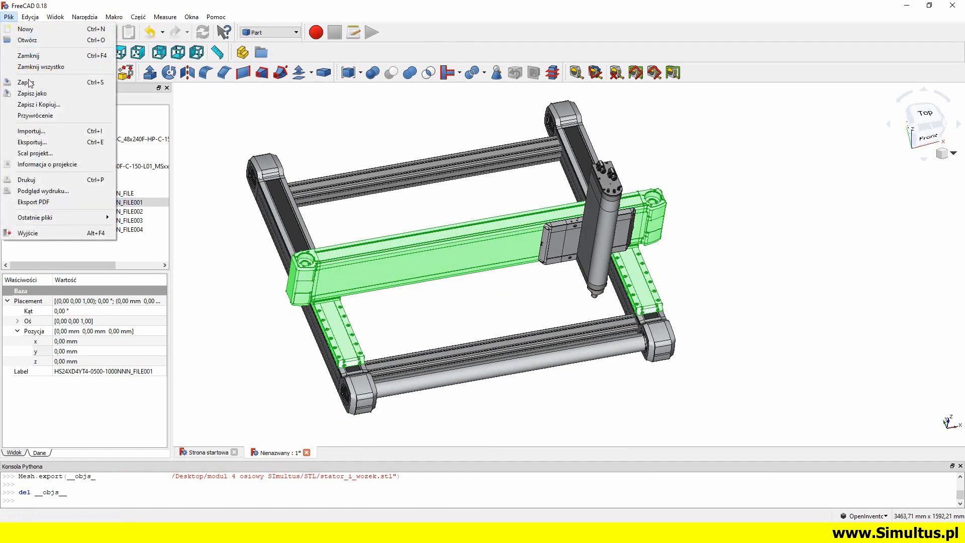
left_click(32, 142)
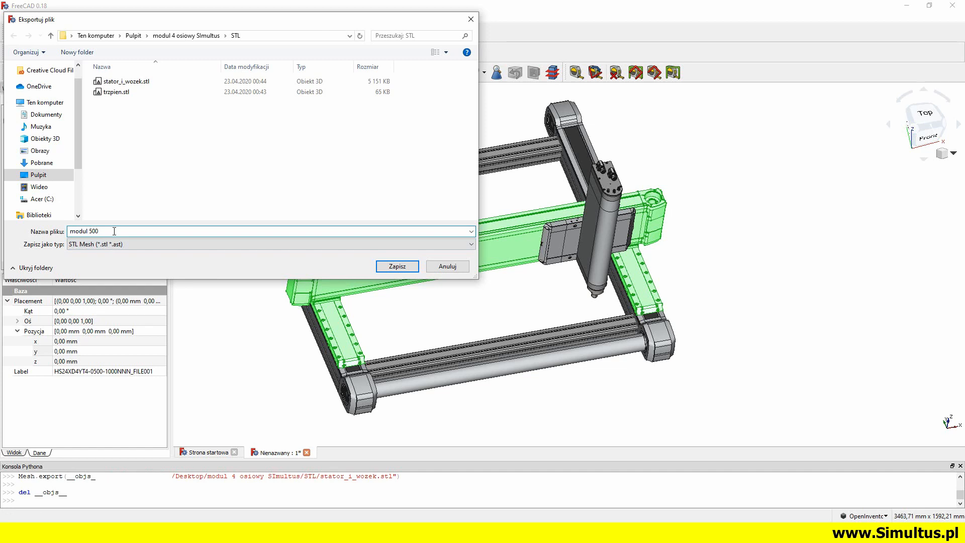
left_click(384, 267)
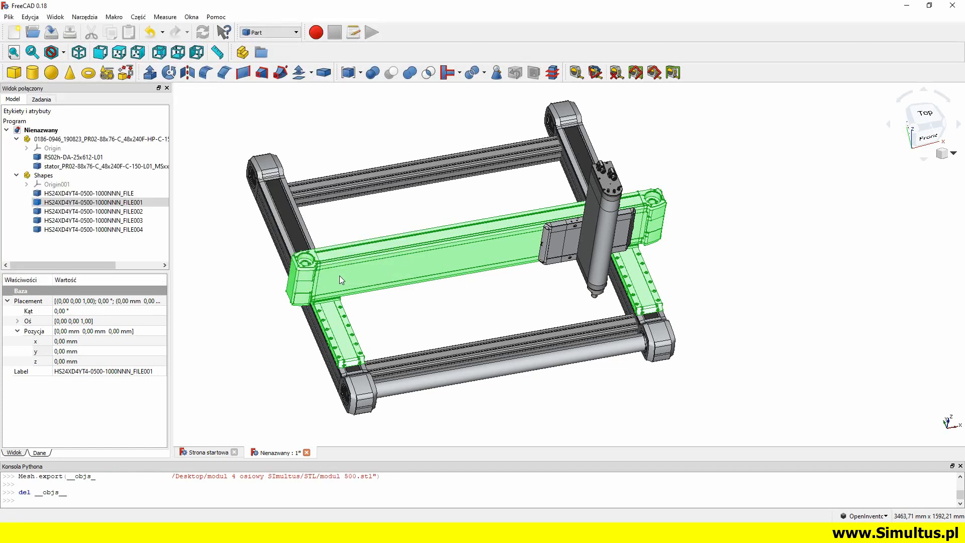
Export the three frame bodies FILE002, FILE003 and FILE004 together as one STL mesh named modul 1000
left_click(113, 230)
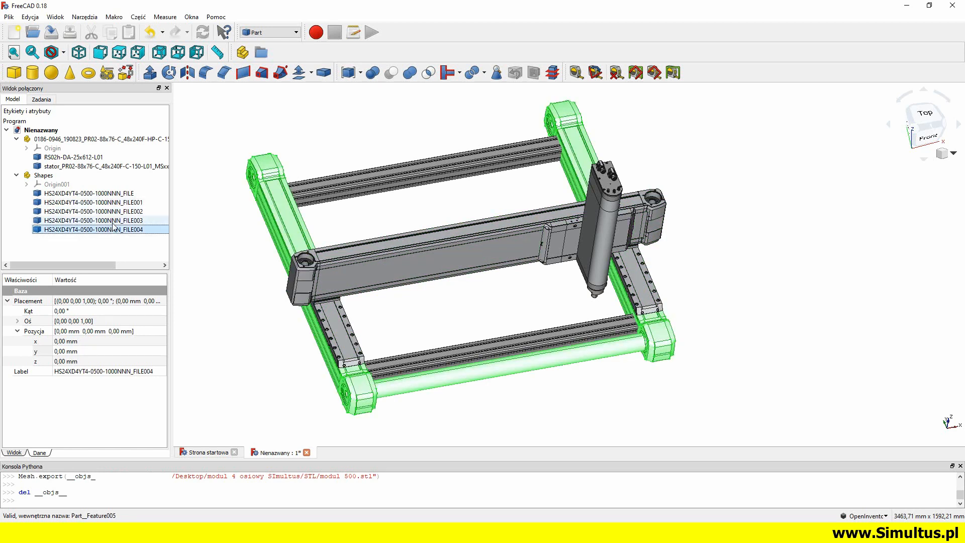
left_click(115, 222, "ctrl")
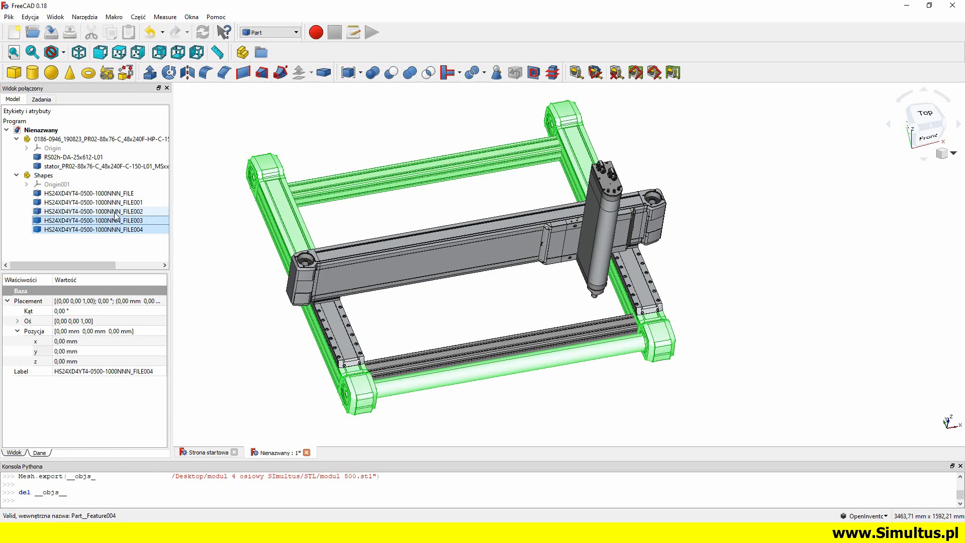
left_click(116, 213, "ctrl")
middle_click_drag(557, 372, 423, 349)
middle_click_drag(516, 183, 459, 238)
left_click(9, 16)
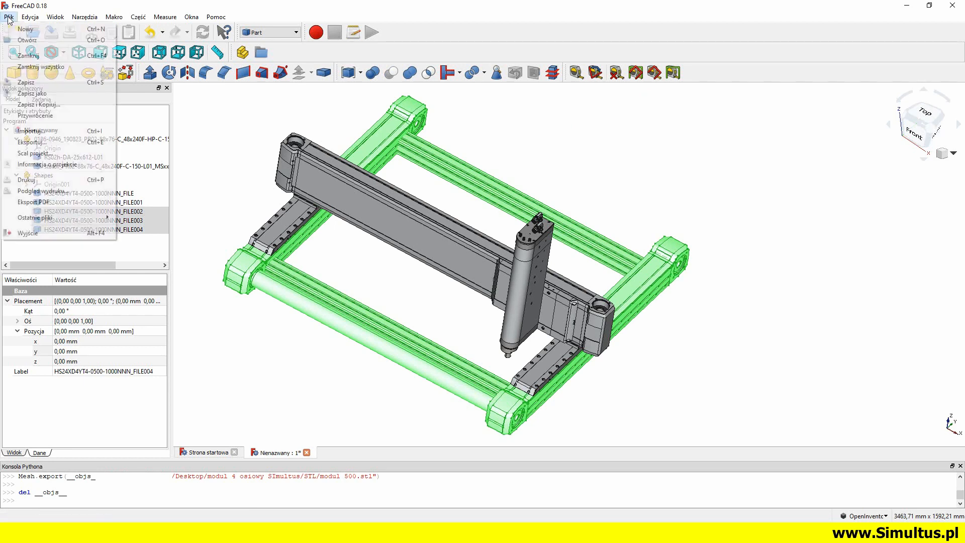
left_click(30, 143)
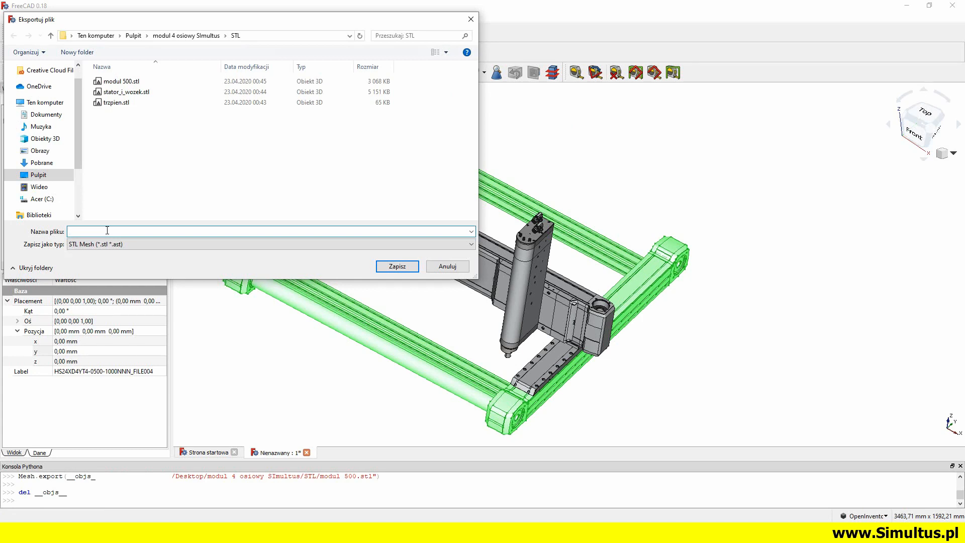
type("modul 1000")
left_click(400, 266)
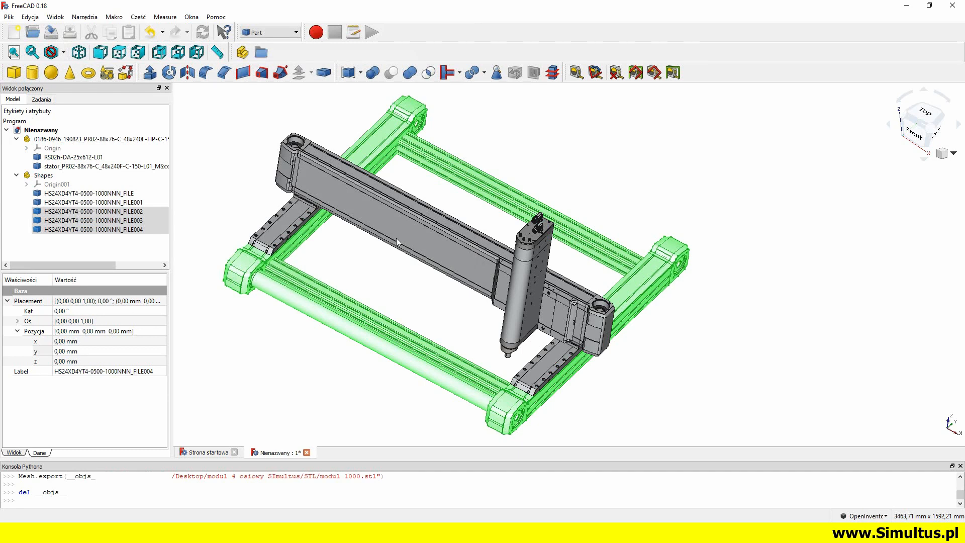
Switch to Simultus EDU and start a new project with an empty 3D scene
left_click(132, 246)
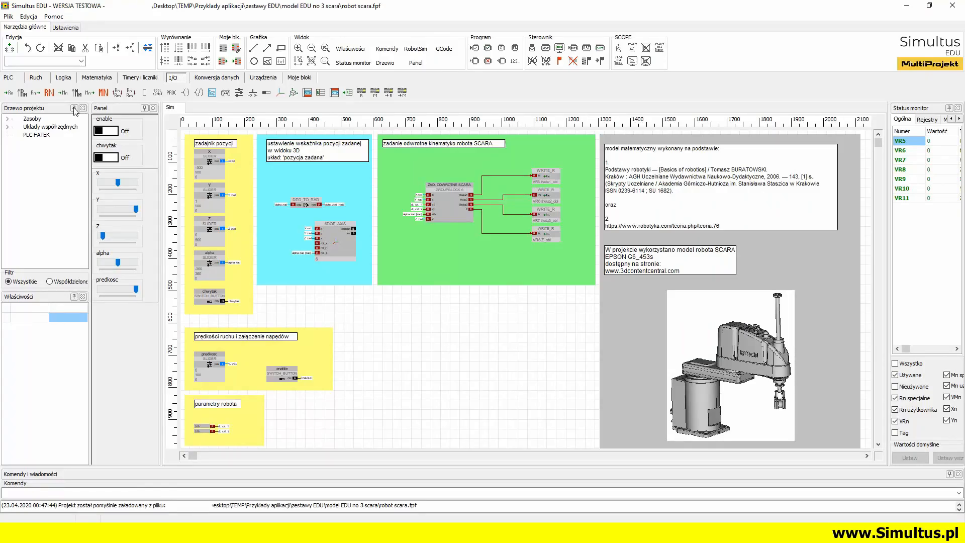
left_click(9, 17)
left_click(27, 29)
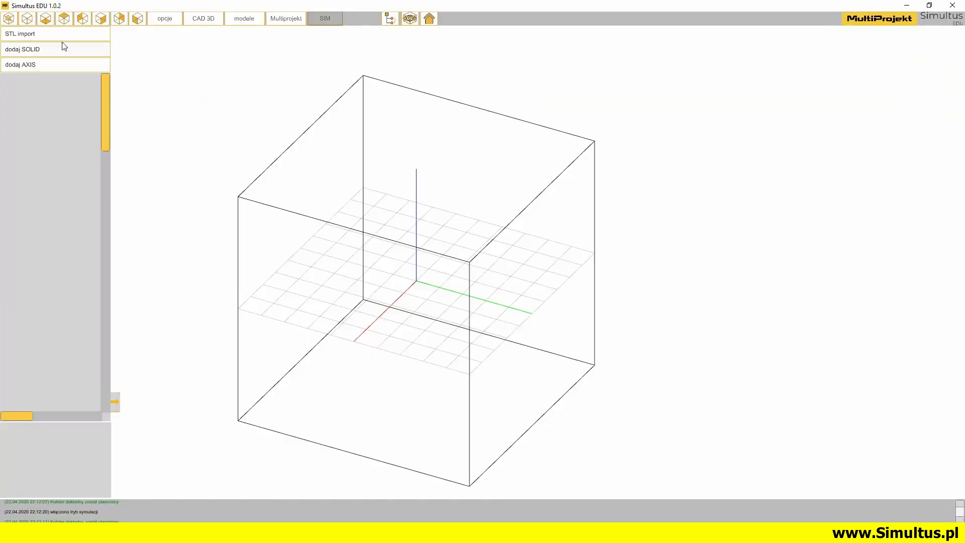
Import the STL files modul 500, modul 1000, stator_i_wozek and trzpien together into the 3D scene
left_click(16, 33)
left_click_drag(165, 159, 107, 81)
left_click(416, 351)
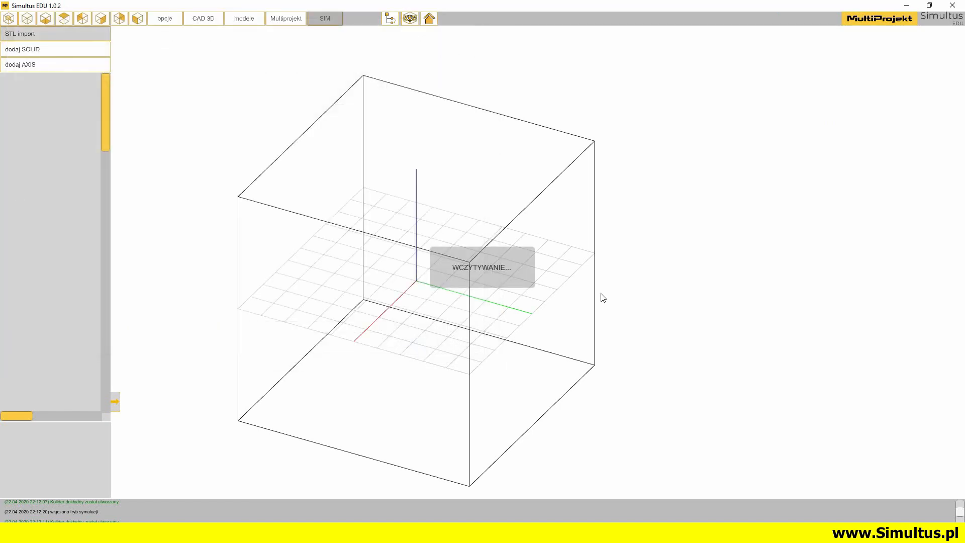
left_click_drag(307, 246, 251, 325)
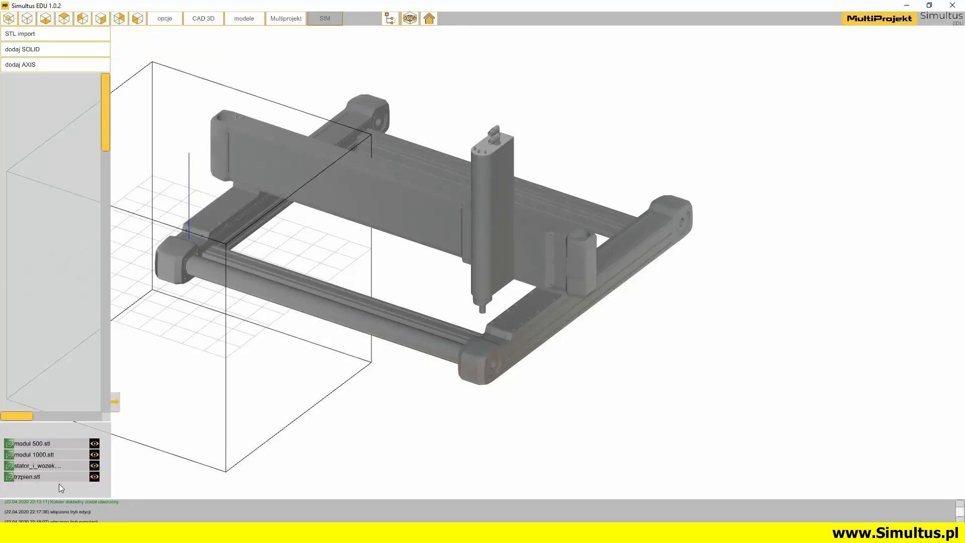
Highlight the trzpien and stator_i_wozek models in turn and examine their geometry and placement in the assembly
left_click(43, 477)
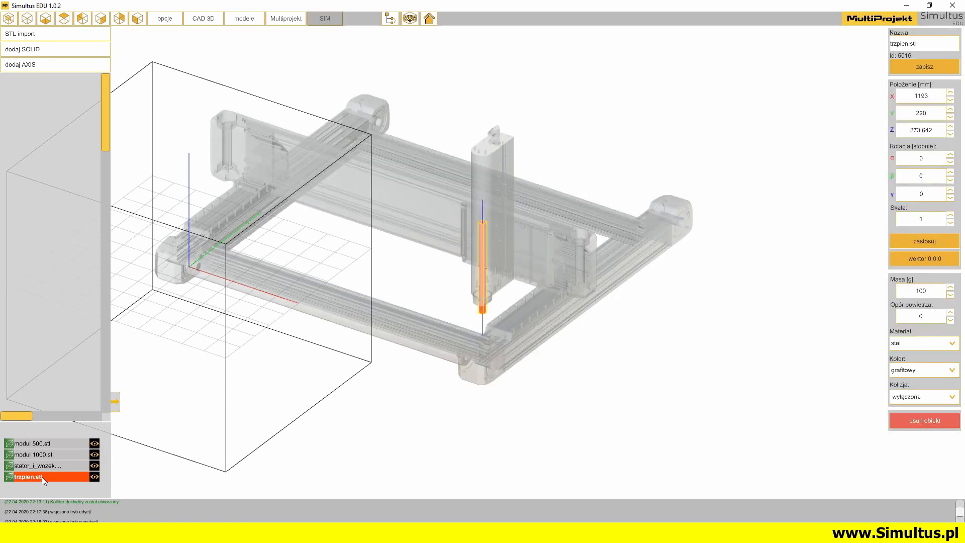
scroll(445, 300, "up", 5)
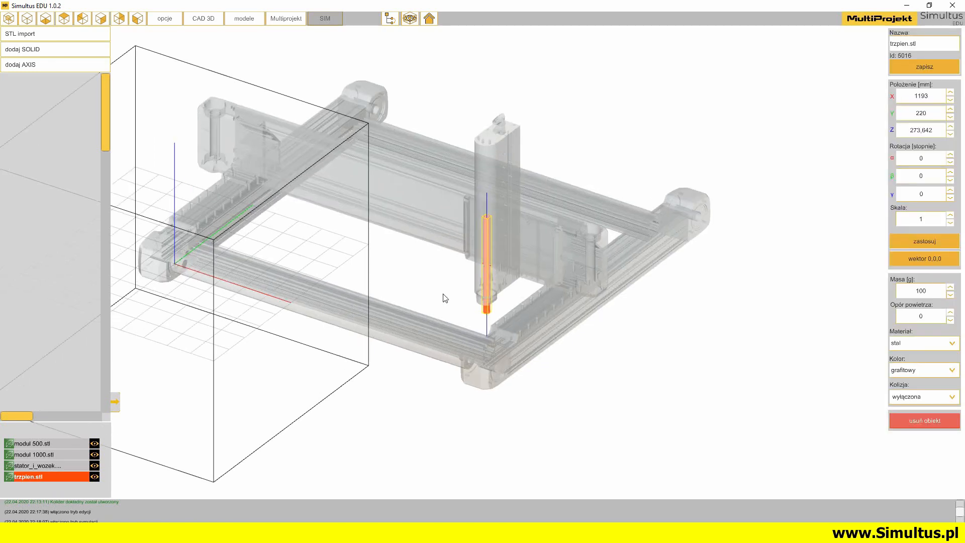
scroll(506, 270, "up", 5)
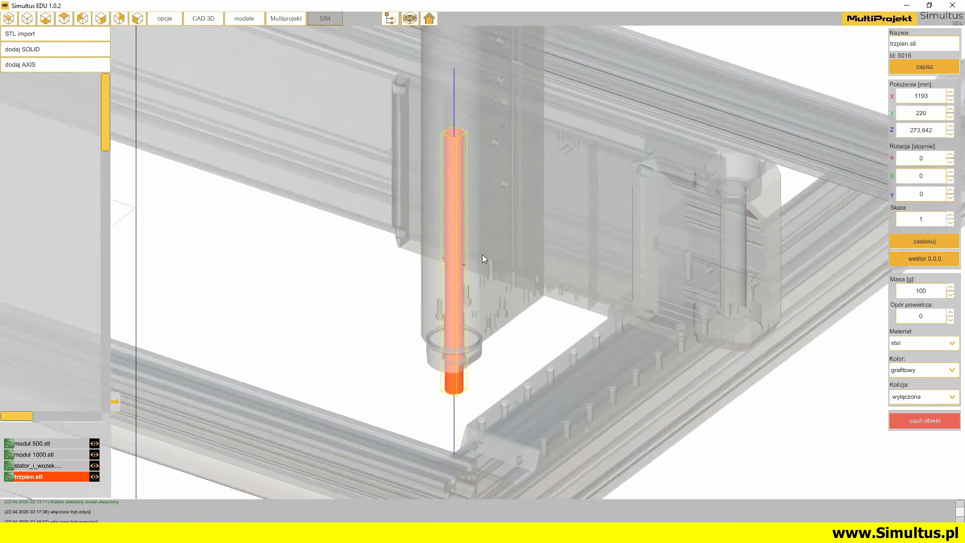
scroll(482, 255, "down", 8)
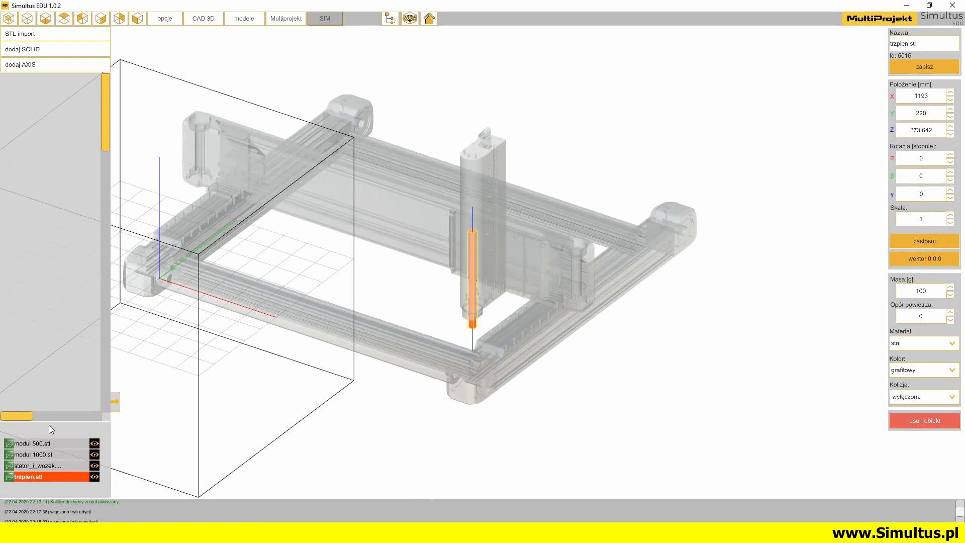
left_click(37, 465)
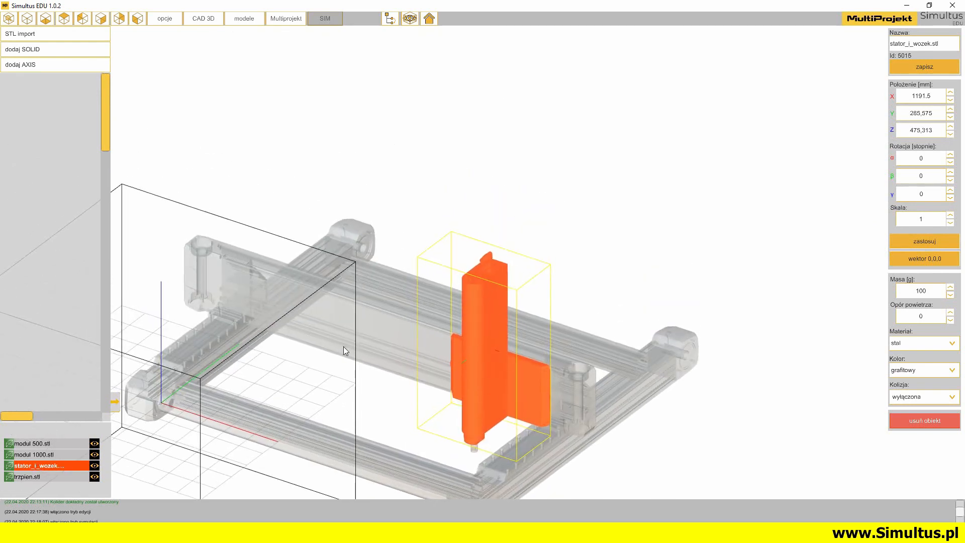
middle_click_drag(371, 390, 338, 388)
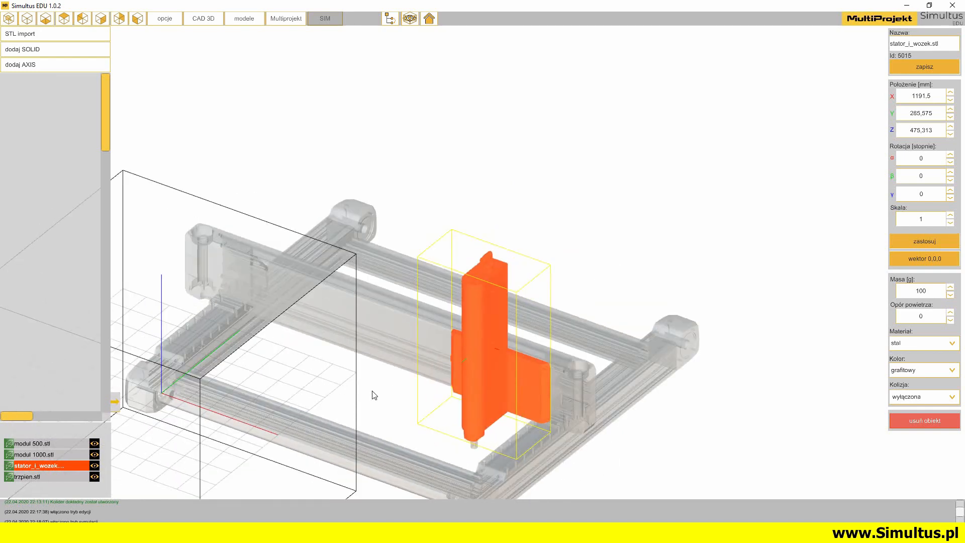
Highlight the modul 500 crossbeam and the modul 1000 frame in turn and inspect each from several angles
left_click(36, 442)
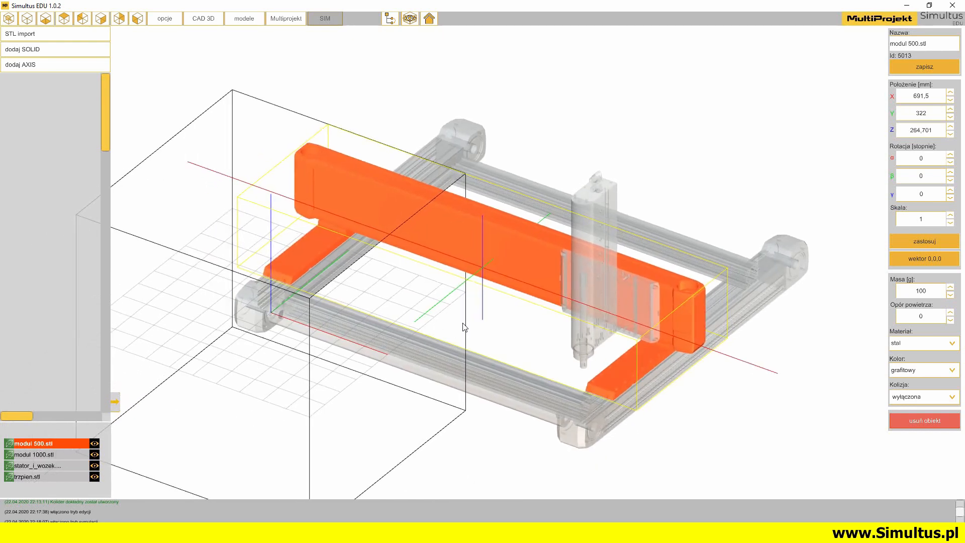
scroll(475, 293, "up", 5)
scroll(739, 372, "down", 1)
left_click_drag(739, 372, 226, 316)
left_click_drag(740, 274, 488, 329)
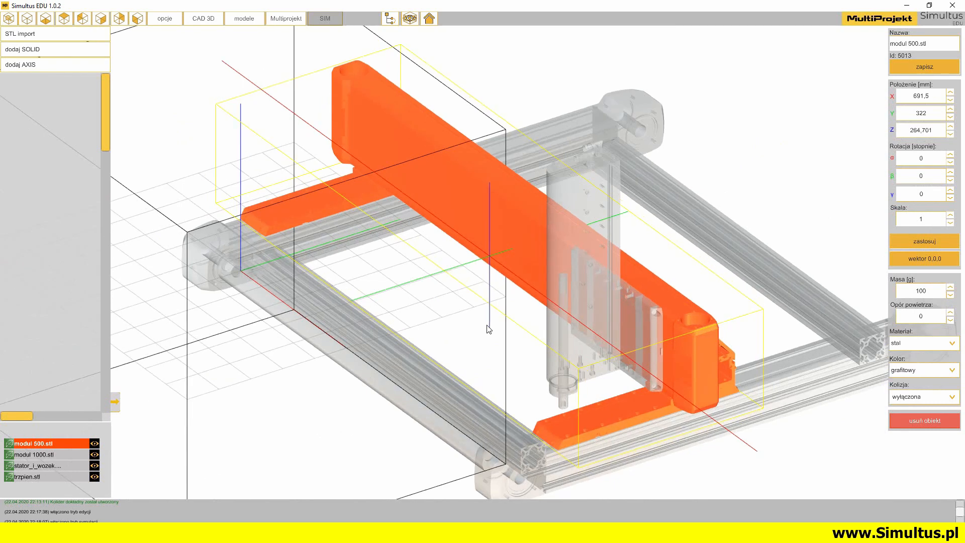
left_click(52, 456)
left_click_drag(412, 273, 400, 297)
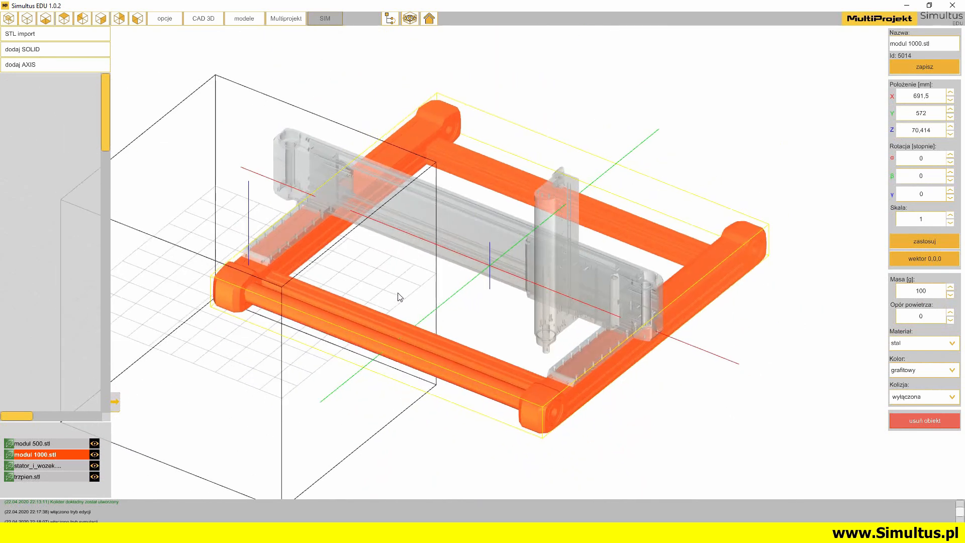
Set the colour of the trzpien.stl model to jasnoszary
left_click(30, 476)
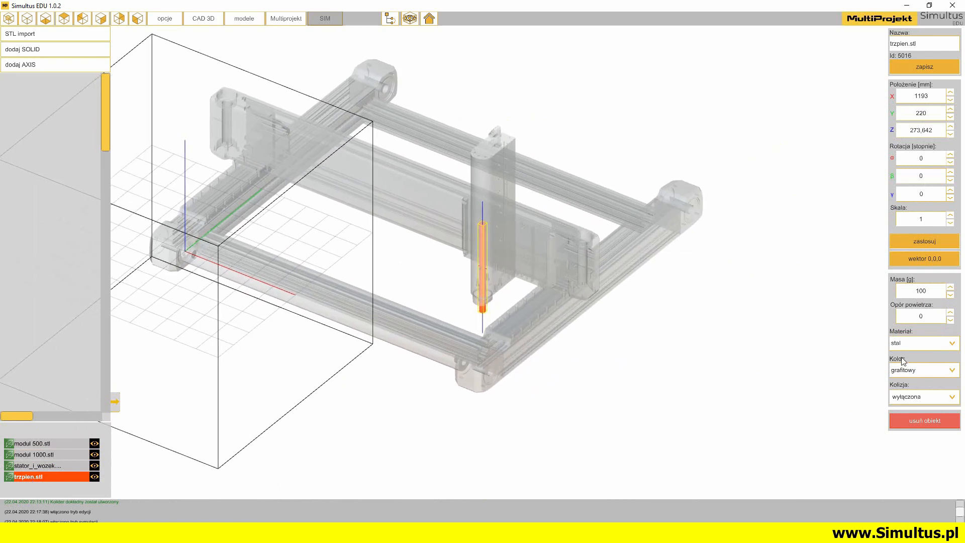
left_click(952, 370)
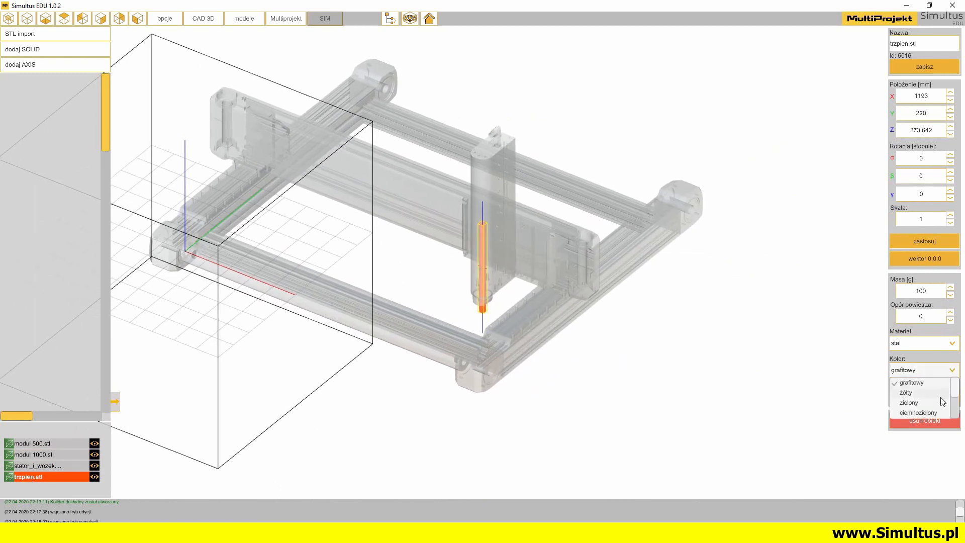
left_click_drag(955, 391, 955, 415)
left_click(928, 402)
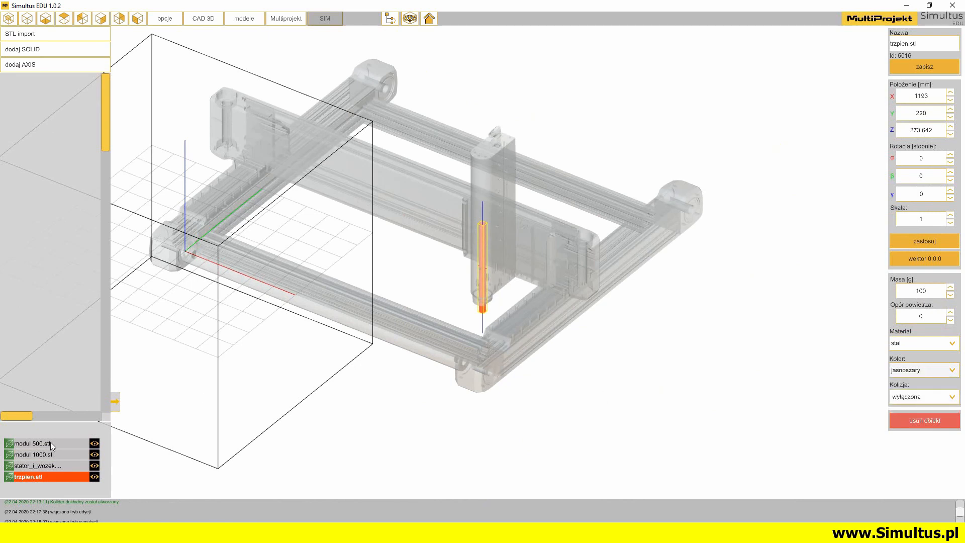
Change the colour of the stator_i_wozek.stl model to biały
left_click(30, 466)
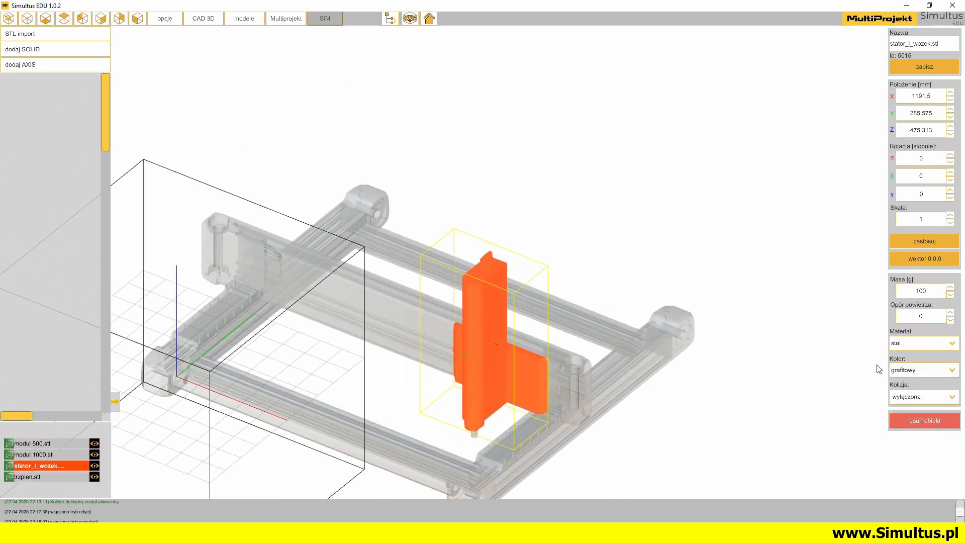
left_click(954, 370)
left_click_drag(955, 383, 955, 403)
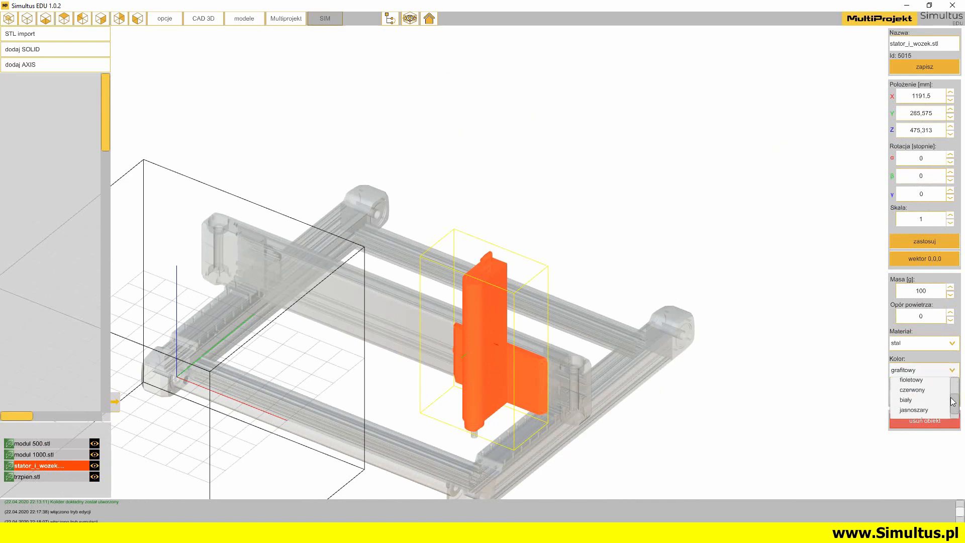
left_click(911, 400)
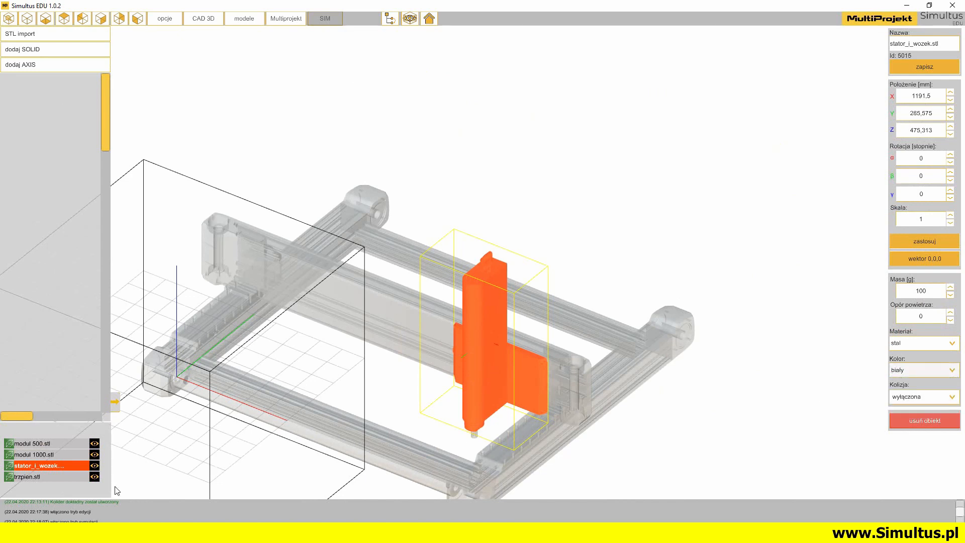
Set the modul 1000.stl frame's colour to jasnoszary and clear the selection to show the model colours
left_click(37, 456)
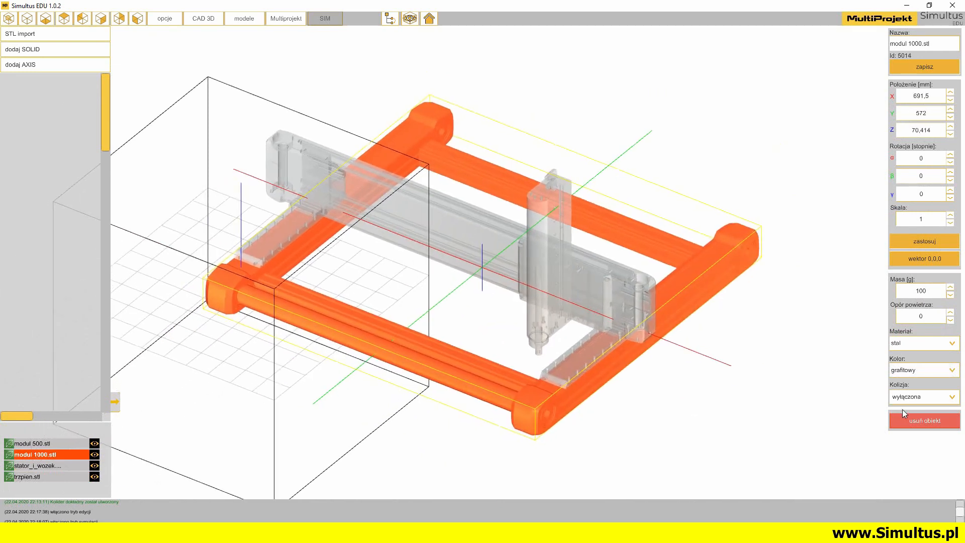
left_click(953, 372)
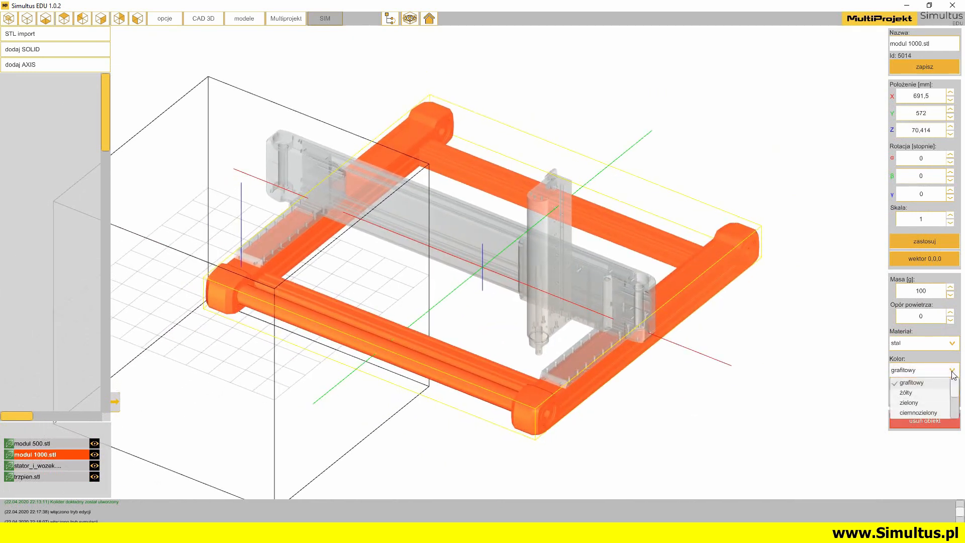
left_click_drag(955, 392, 953, 405)
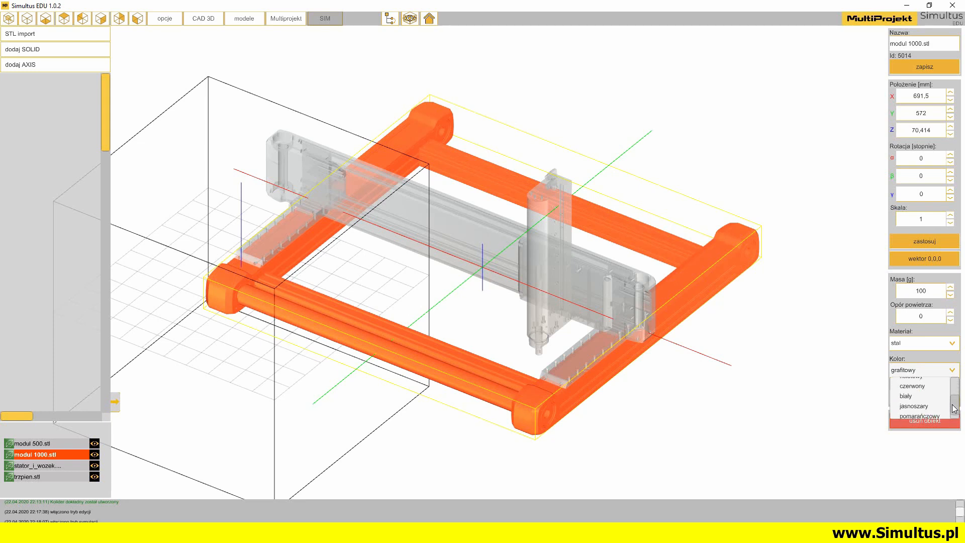
left_click(915, 407)
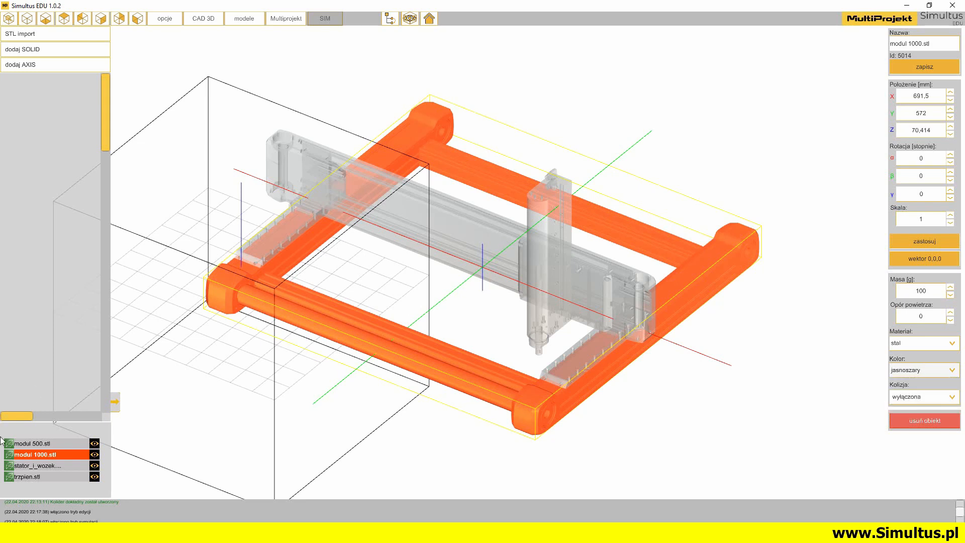
left_click(41, 455)
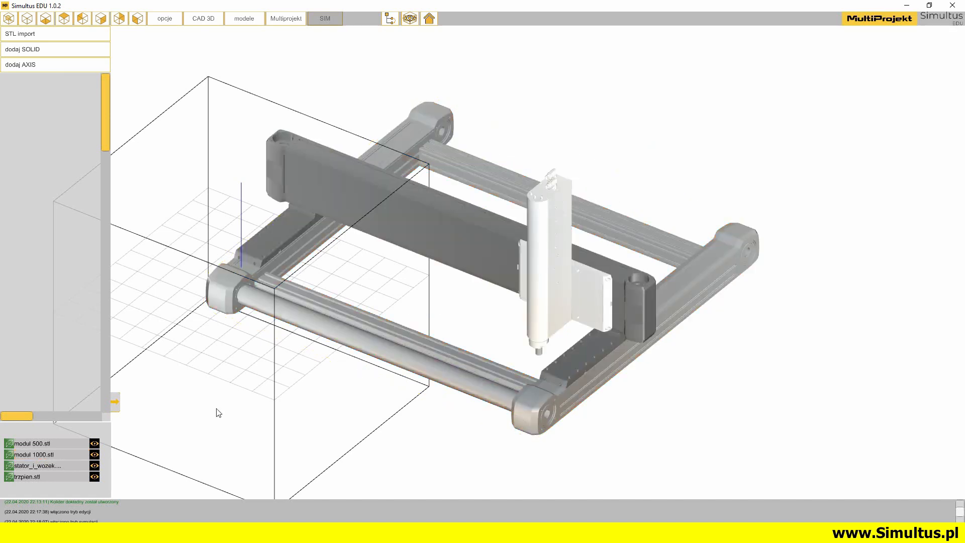
Set the project area's X range from -200 to 1700 in the options and apply the dimensions
left_click_drag(439, 338, 418, 344)
middle_click_drag(387, 248, 461, 234)
scroll(460, 234, "down", 2)
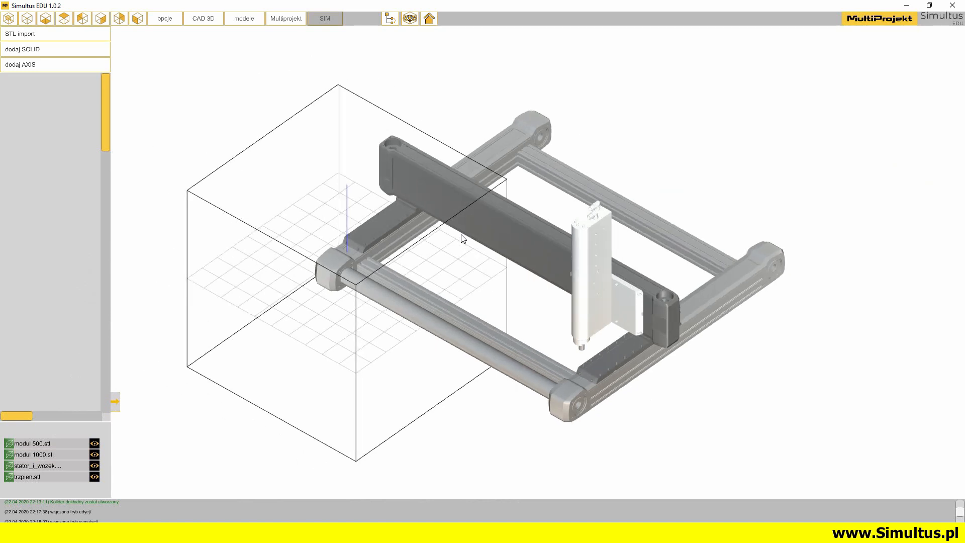
left_click(175, 20)
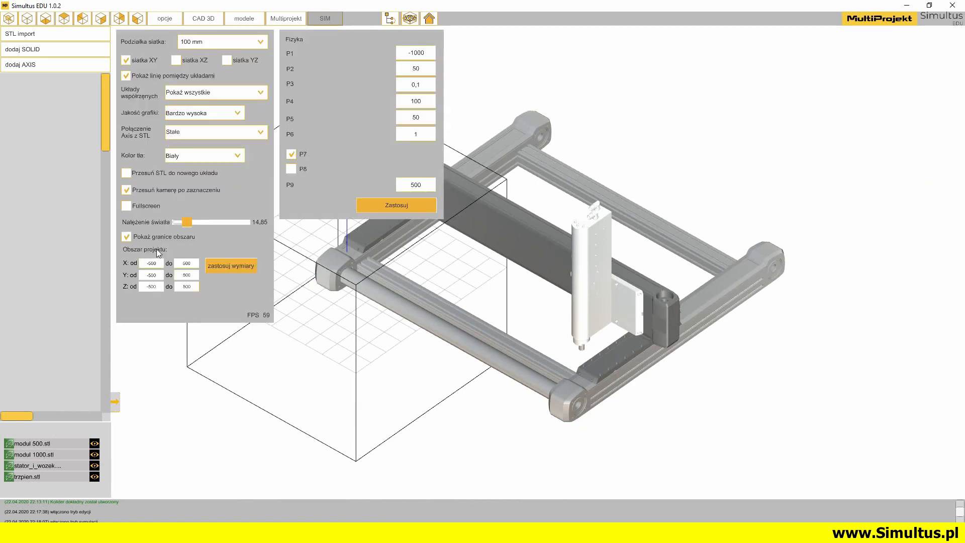
double_click(155, 265)
double_click(191, 267)
left_click(231, 265)
middle_click_drag(409, 300, 446, 346)
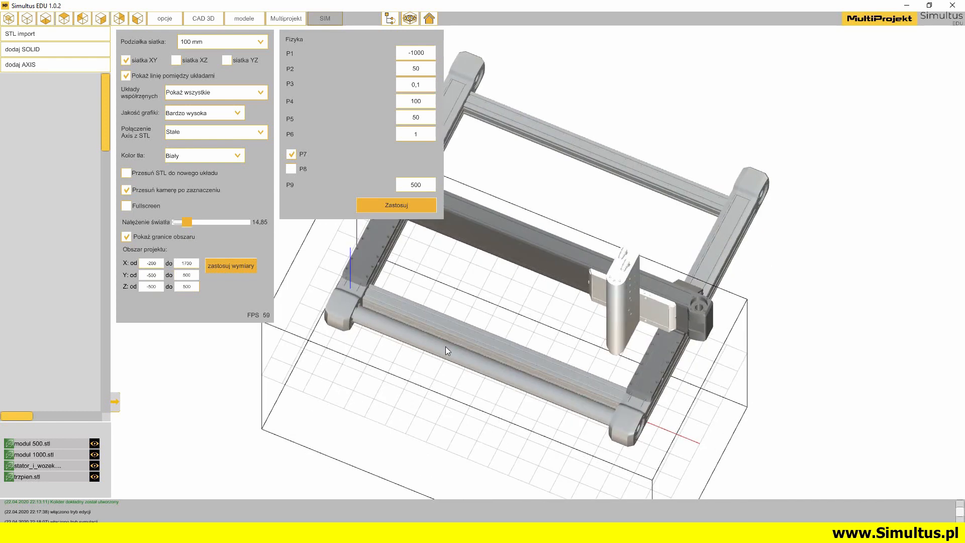
Set the project area's Y range from -200 to 1400 and apply the dimensions
double_click(155, 276)
double_click(192, 275)
left_click(217, 270)
mouse_move(577, 231)
middle_mouse_down()
mouse_move(573, 276)
mouse_move(570, 217)
middle_mouse_up()
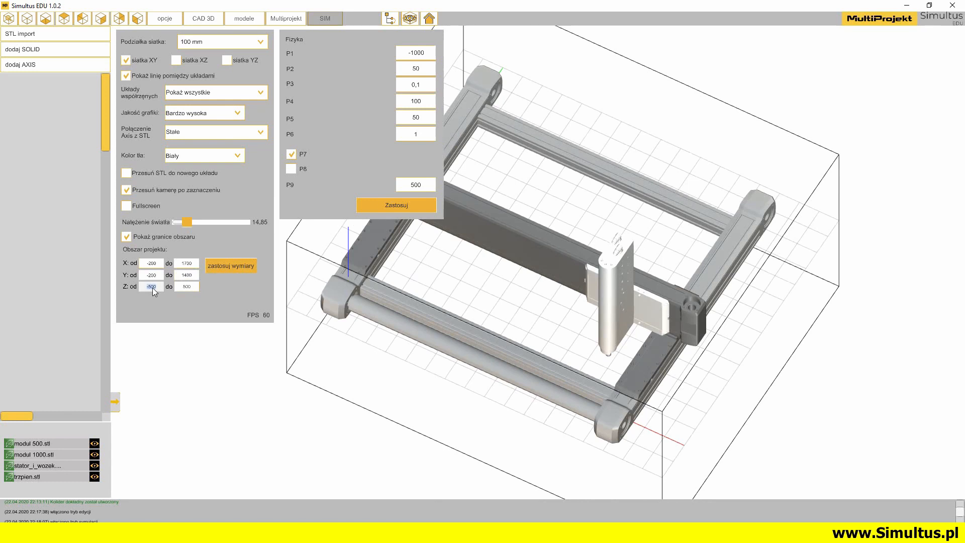
Set the project area's Z range from 0 to 1000 and apply the dimensions
double_click(189, 288)
left_click(225, 267)
middle_click_drag(716, 384, 644, 389)
scroll(592, 295, "up", 5)
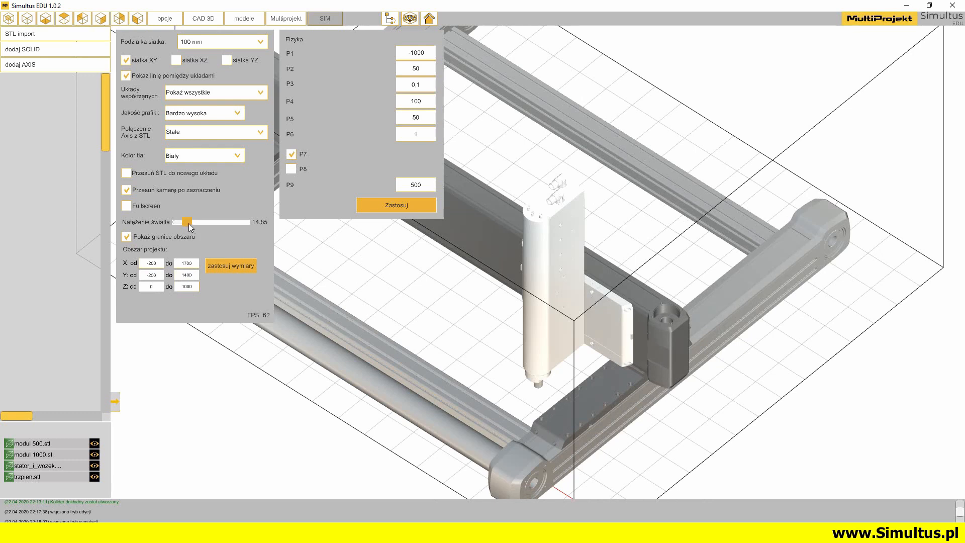
Lower the scene's light intensity to about 12.64 and close the options
left_click_drag(190, 223, 186, 224)
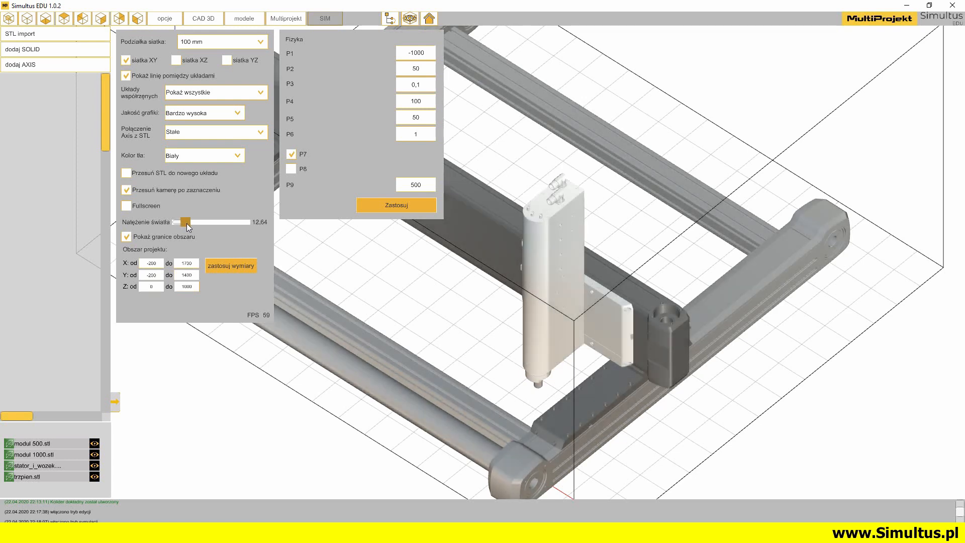
left_click(157, 22)
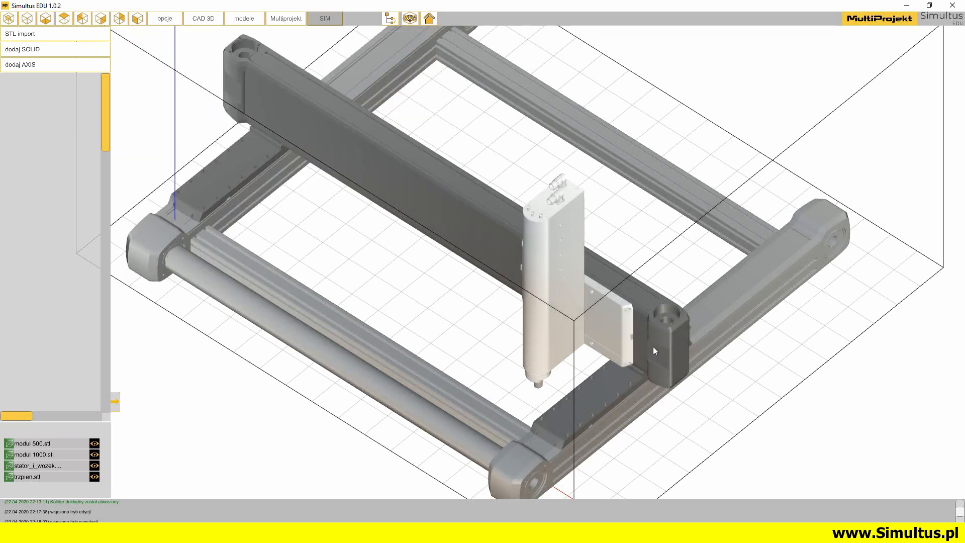
middle_click_drag(653, 346, 744, 327)
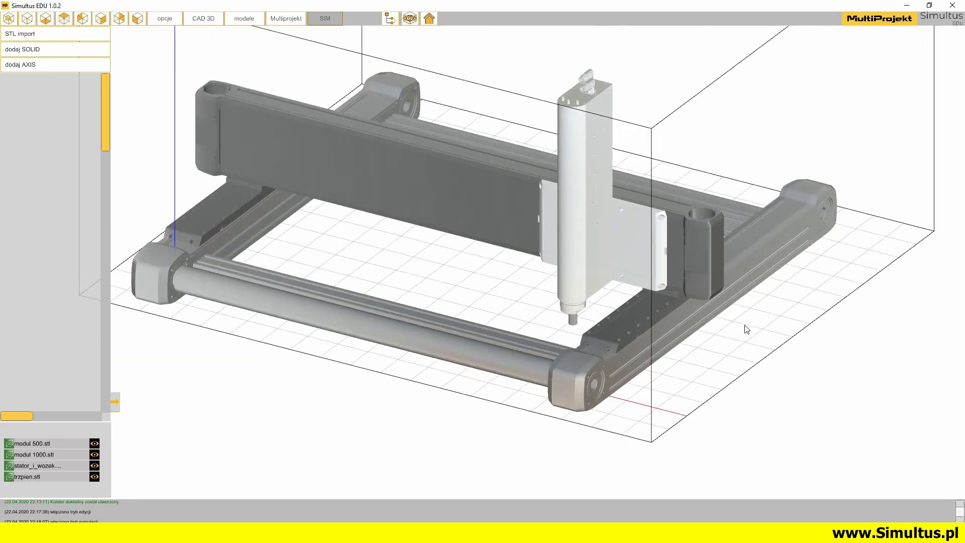
Operate the ENABLE switch of the finished four-axis simulation and observe the module's motion from the opposite side
left_click(164, 19)
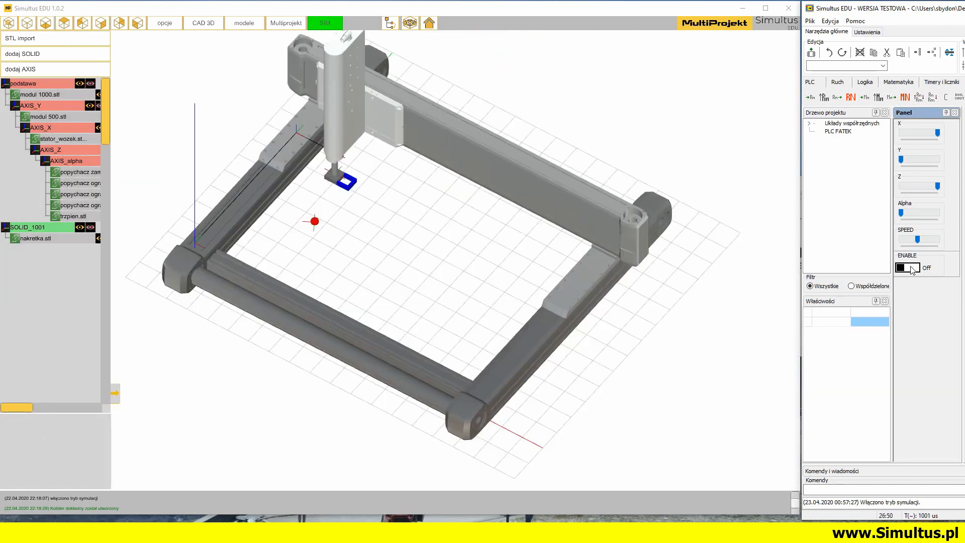
left_click(911, 267)
middle_click_drag(602, 361, 711, 379)
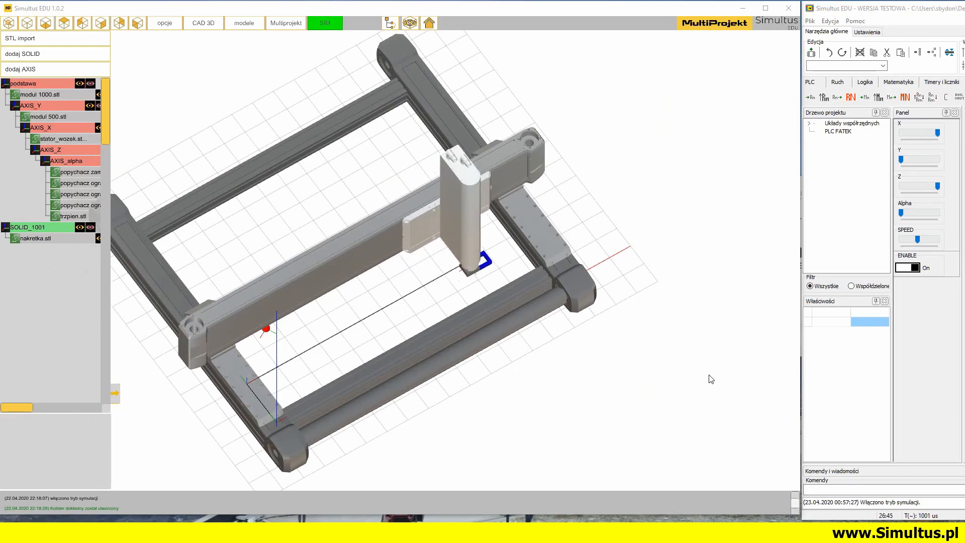